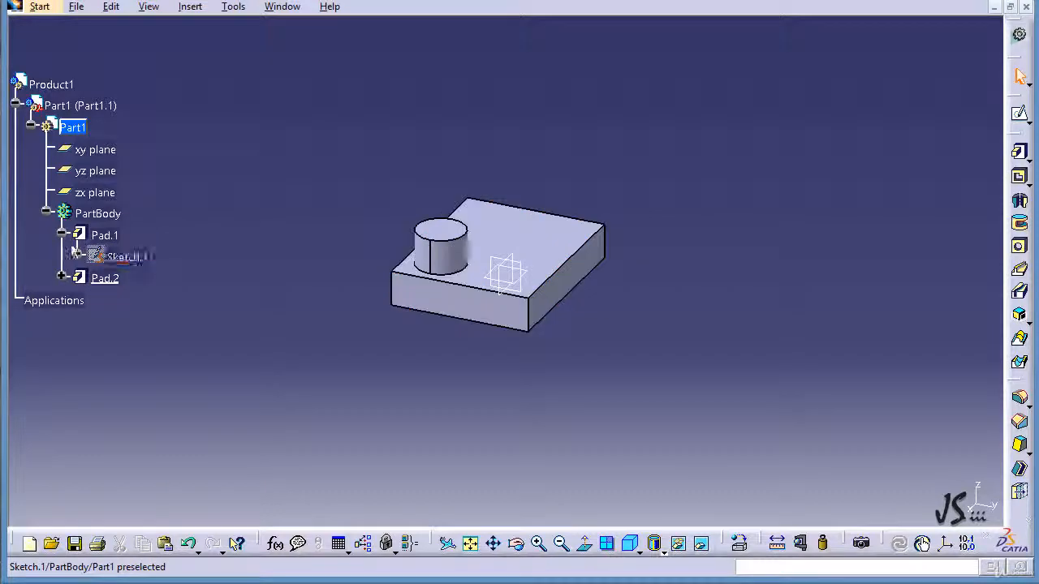
Enlarge the base plate by moving all four sides of its rectangle outward in Sketch.1, and return to the part.
{"action": "double_click", "coordinate": [142, 267]}
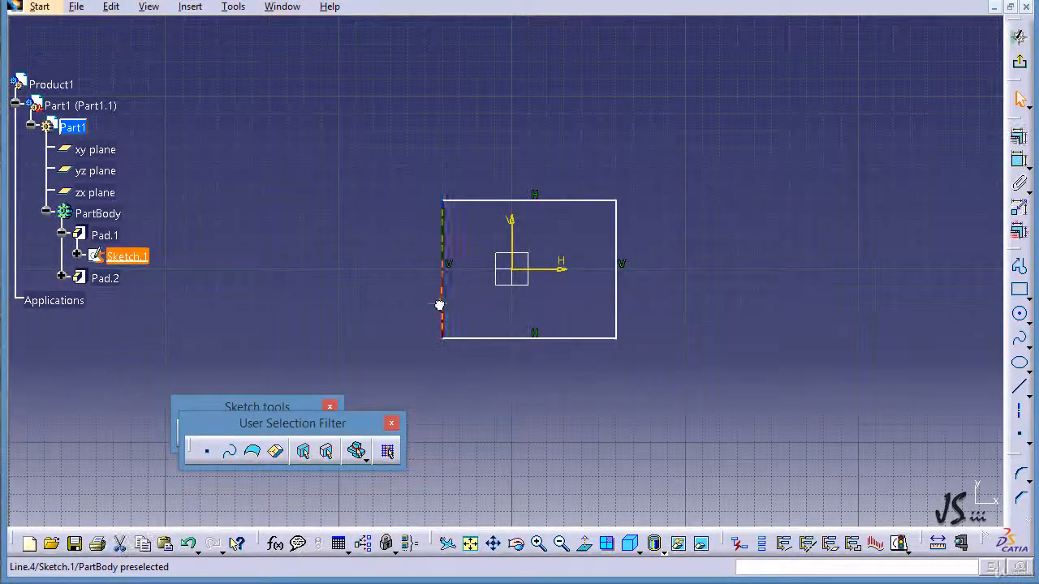
{"action": "left_click_drag", "start_coordinate": [441, 301], "coordinate": [231, 301]}
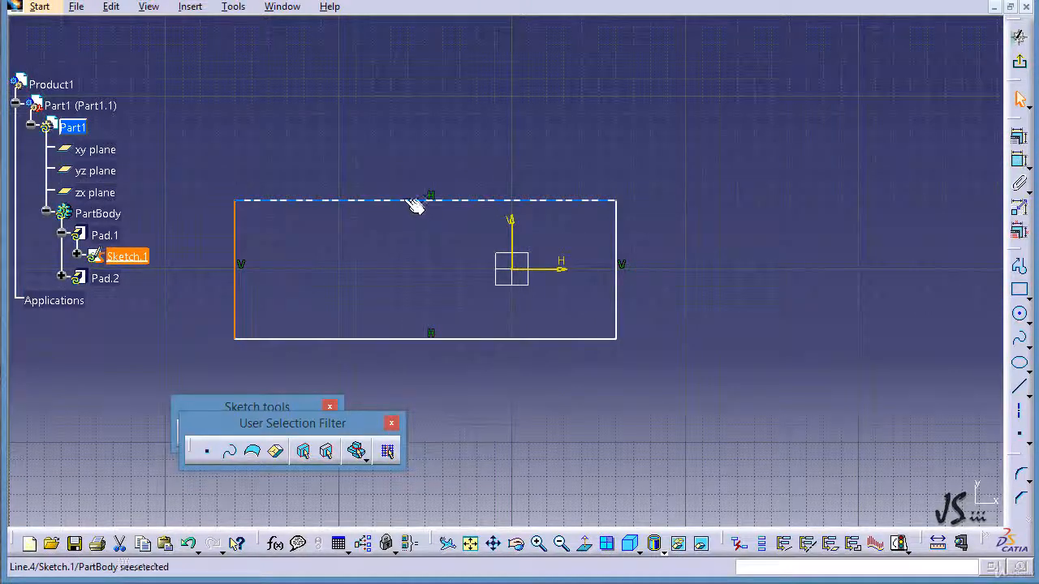
{"action": "left_click_drag", "start_coordinate": [480, 202], "coordinate": [417, 88]}
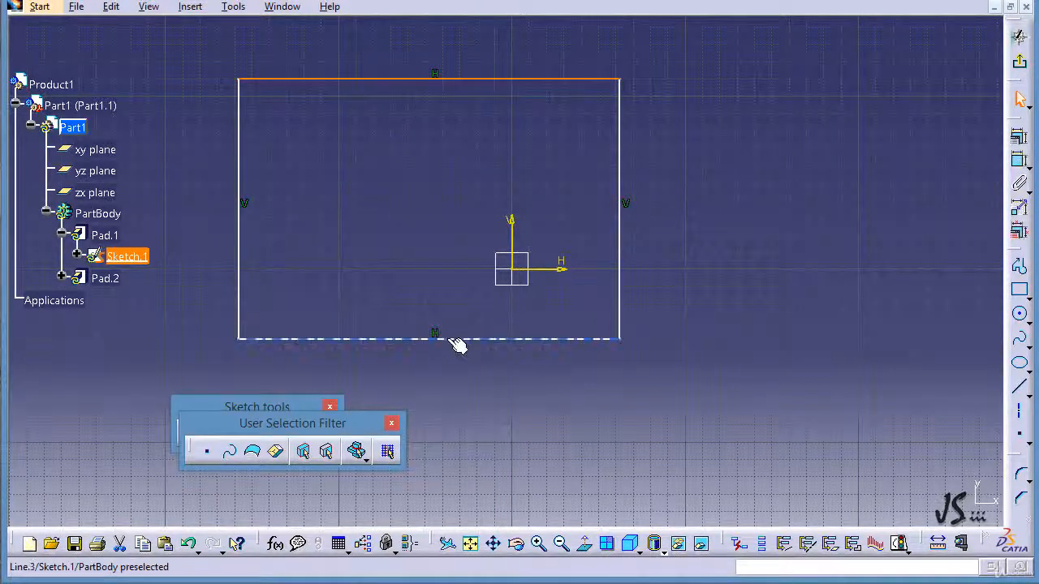
{"action": "left_click_drag", "start_coordinate": [457, 343], "coordinate": [430, 479]}
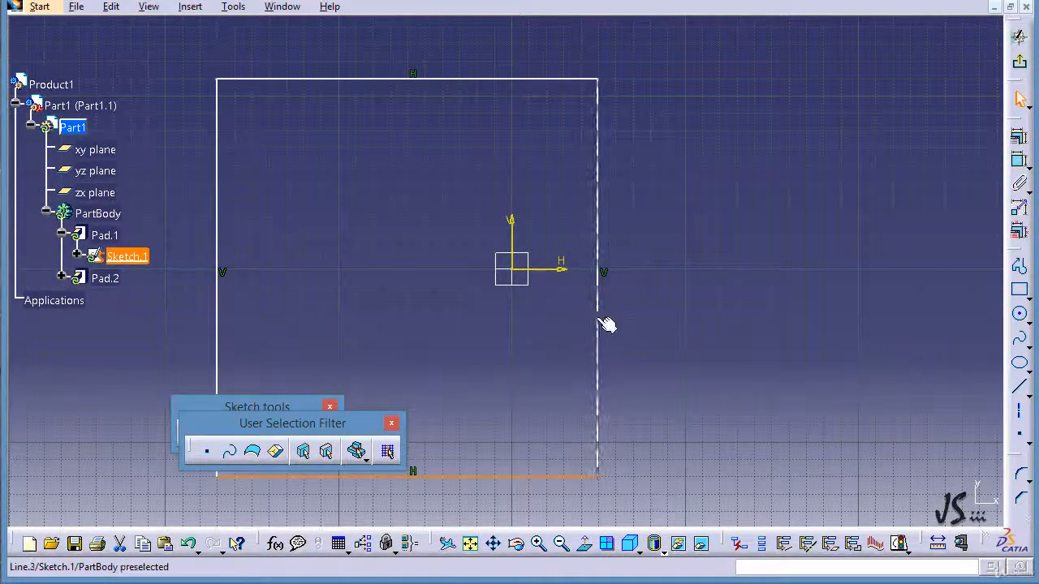
{"action": "left_click_drag", "start_coordinate": [598, 318], "coordinate": [894, 328]}
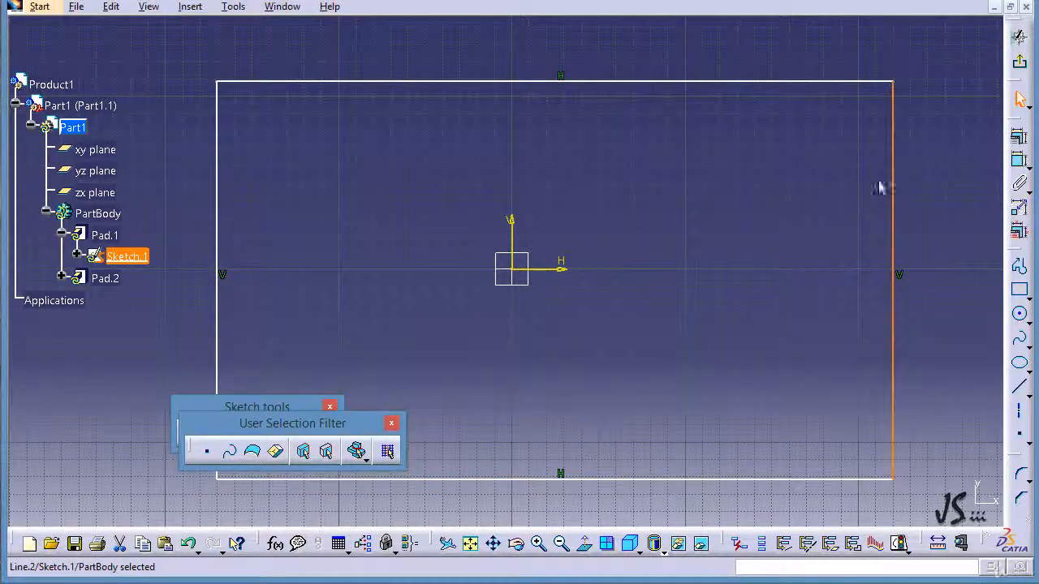
{"action": "left_click", "coordinate": [1020, 63]}
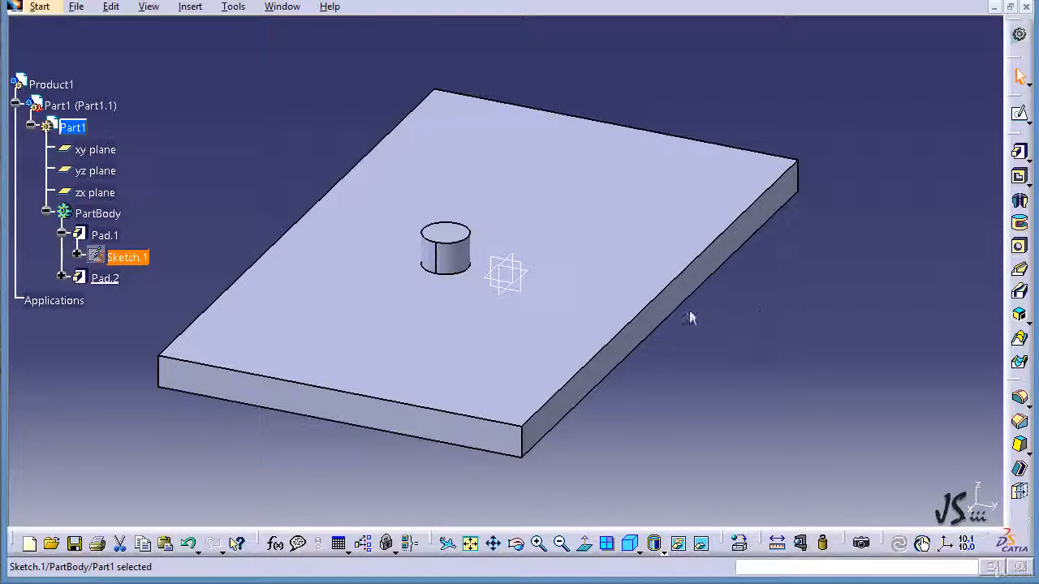
Edit Sketch.2 of the cylindrical pad to move its circle near a corner of the enlarged plate, and return to the part.
{"action": "left_click", "coordinate": [62, 277]}
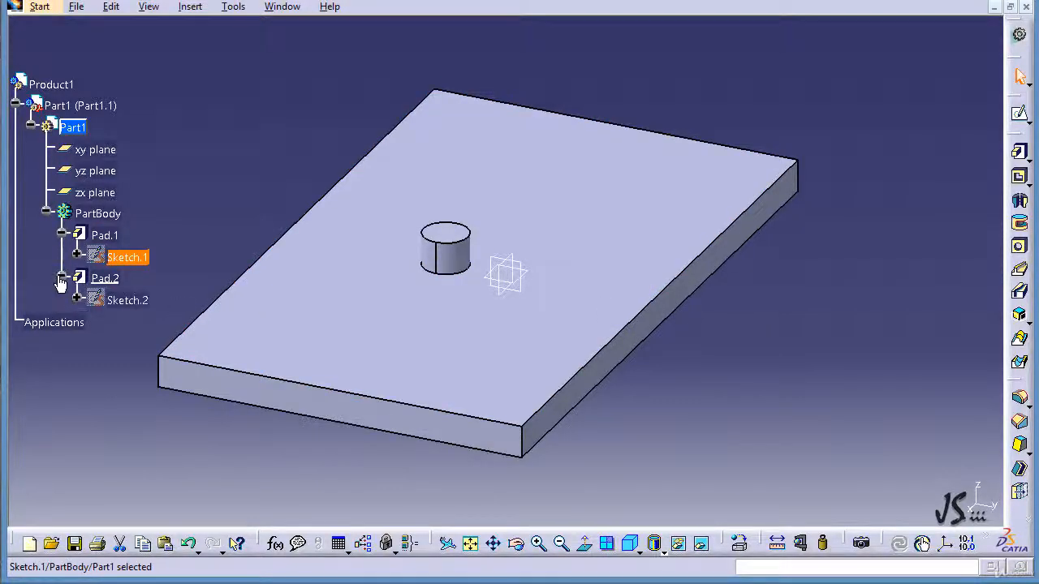
{"action": "double_click", "coordinate": [128, 301]}
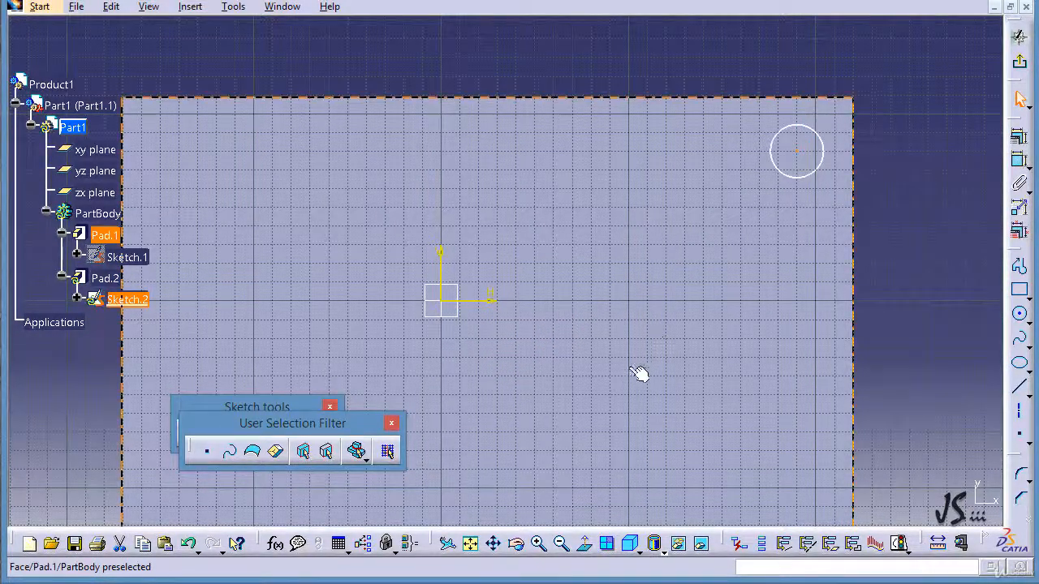
{"action": "left_click", "coordinate": [1019, 36]}
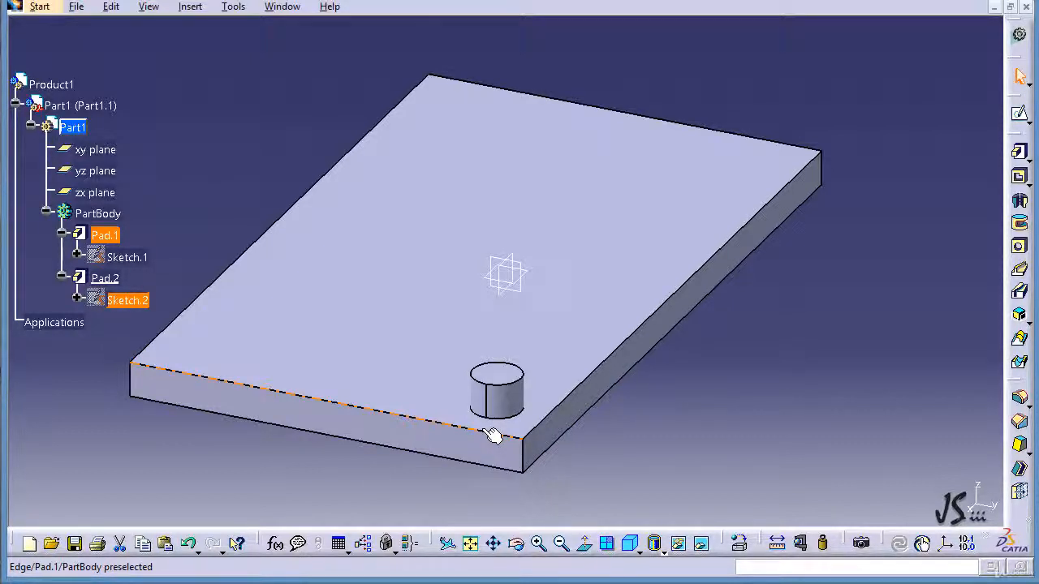
Start a Rectangular Pattern and choose the cylindrical pad, Pad.2, as the object to pattern instead of the current solid.
{"action": "left_click", "coordinate": [191, 10]}
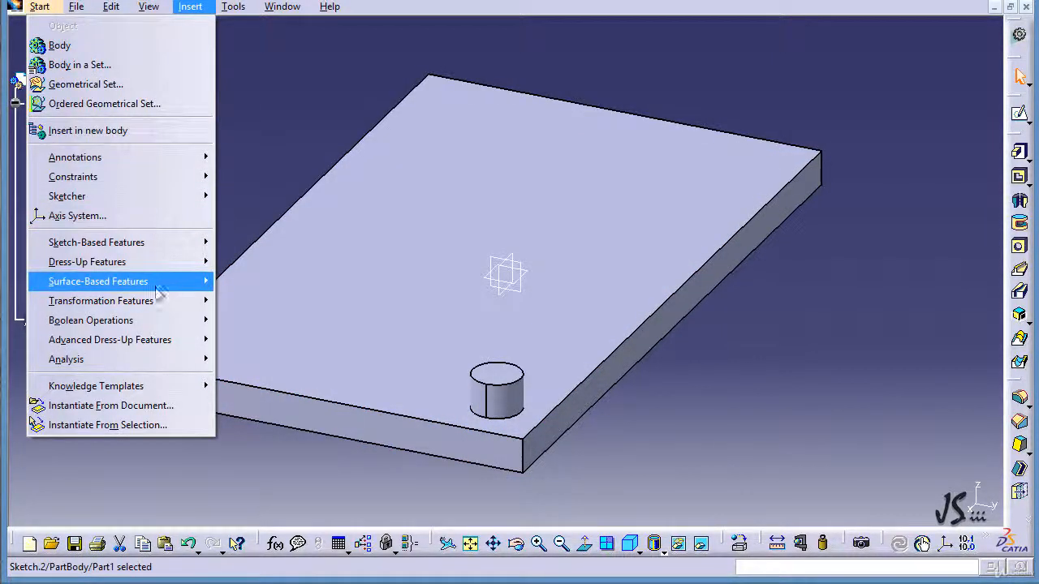
{"action": "mouse_move", "coordinate": [160, 301]}
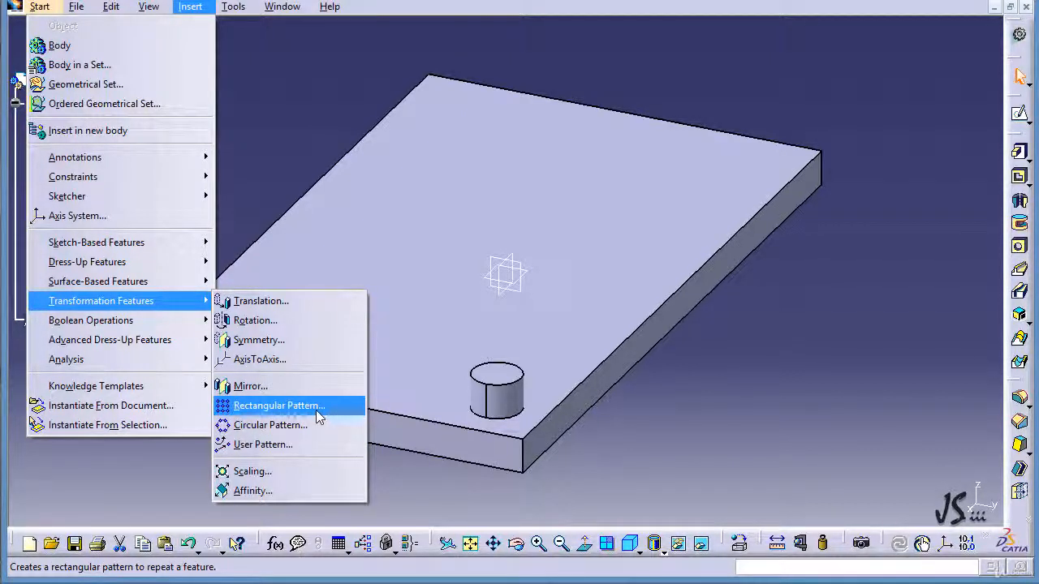
{"action": "left_click", "coordinate": [319, 417]}
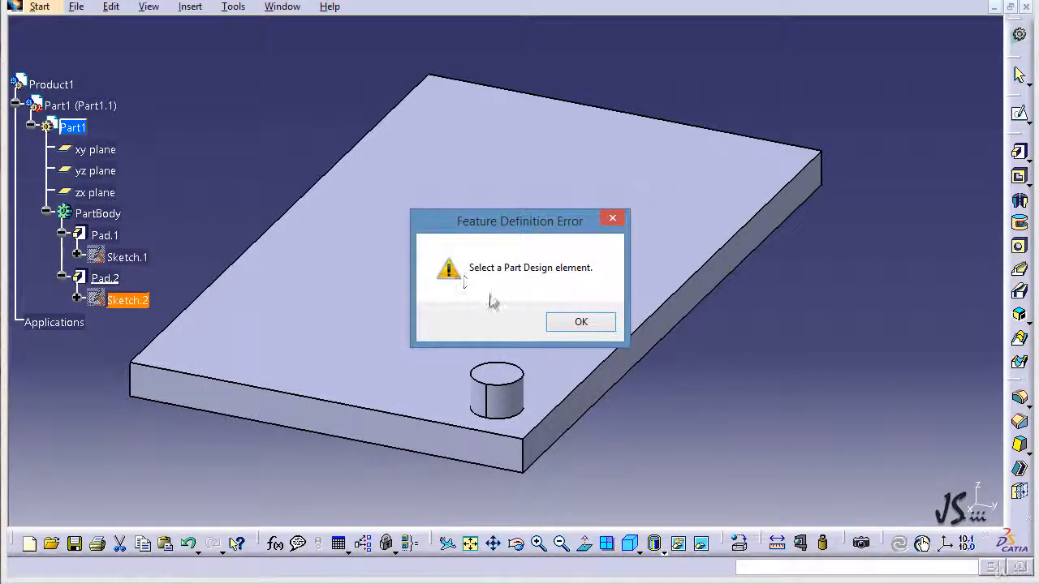
{"action": "left_click", "coordinate": [581, 321]}
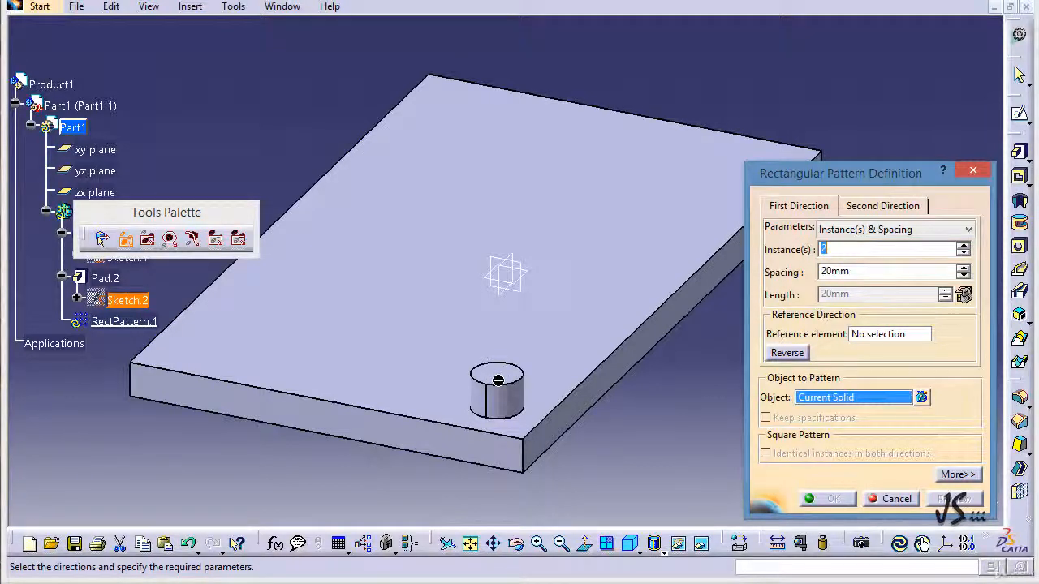
{"action": "right_click", "coordinate": [820, 403]}
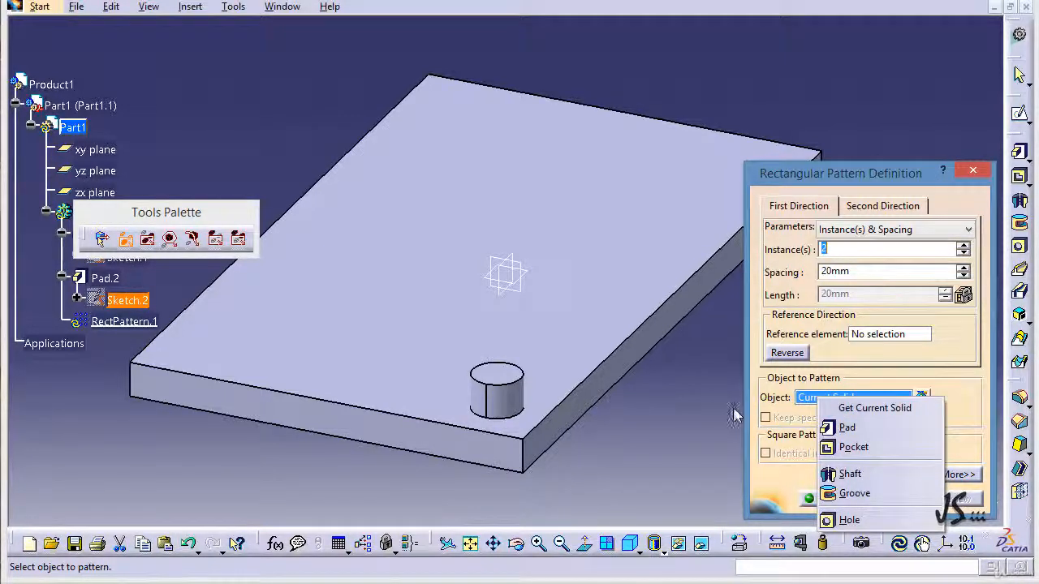
{"action": "left_click", "coordinate": [511, 392]}
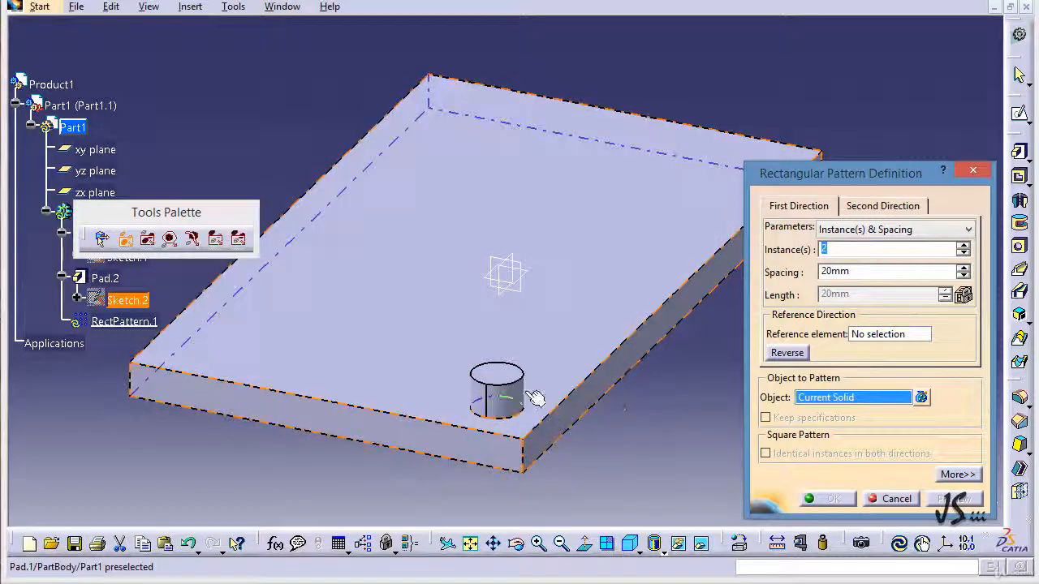
{"action": "left_click", "coordinate": [504, 387]}
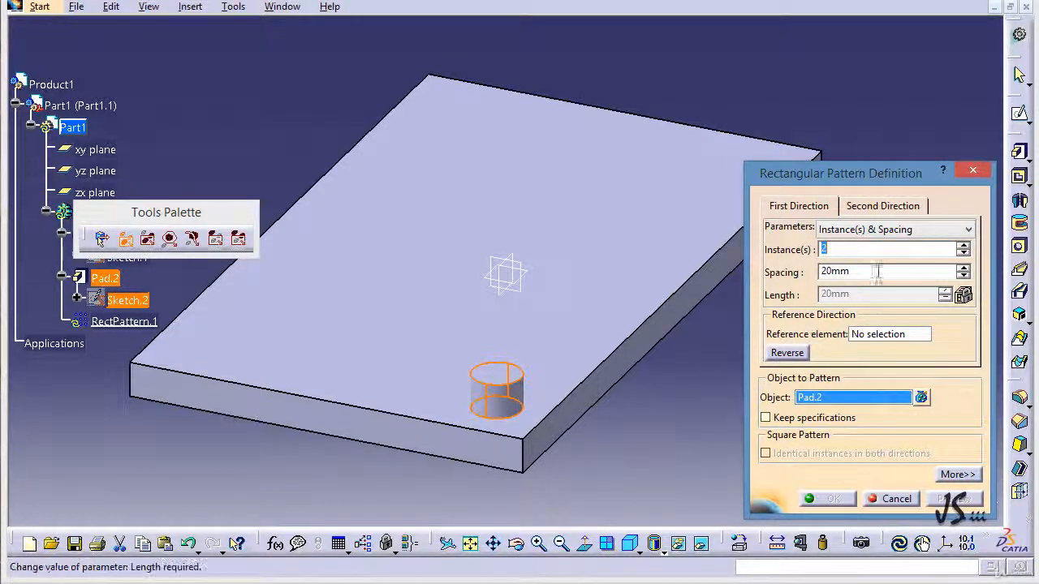
Set the first direction to 5 instances along the plate's top edge running beside the cylinder, and preview the pattern.
{"action": "left_click", "coordinate": [969, 231]}
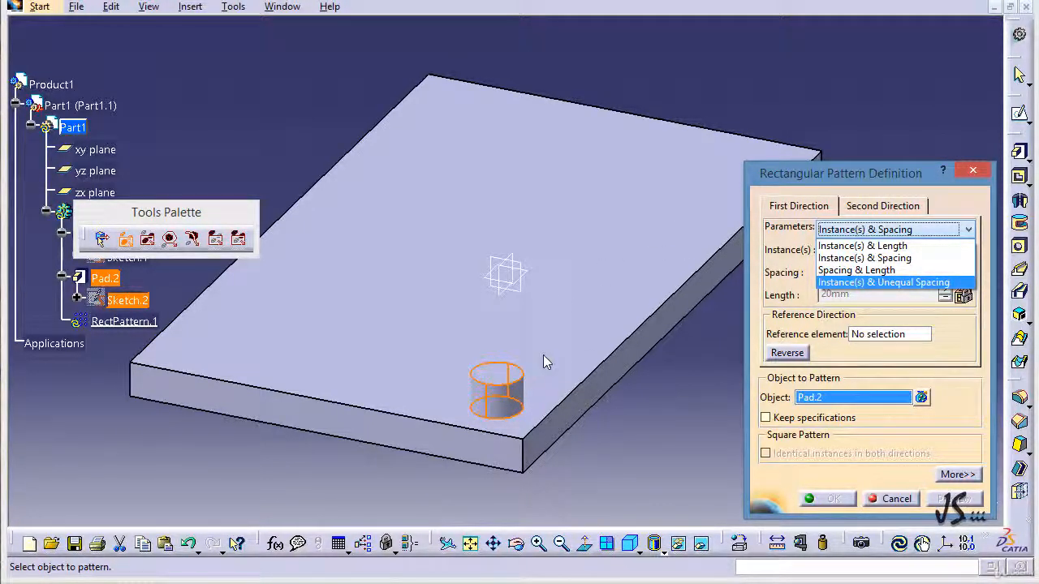
{"action": "left_click", "coordinate": [801, 188]}
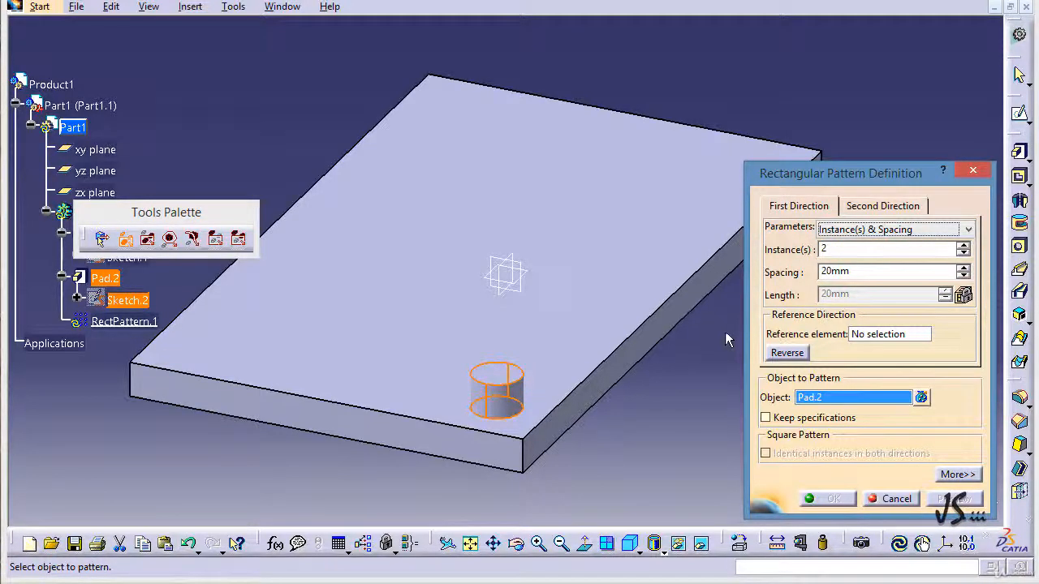
{"action": "left_click", "coordinate": [964, 247]}
{"action": "left_click", "coordinate": [963, 247]}
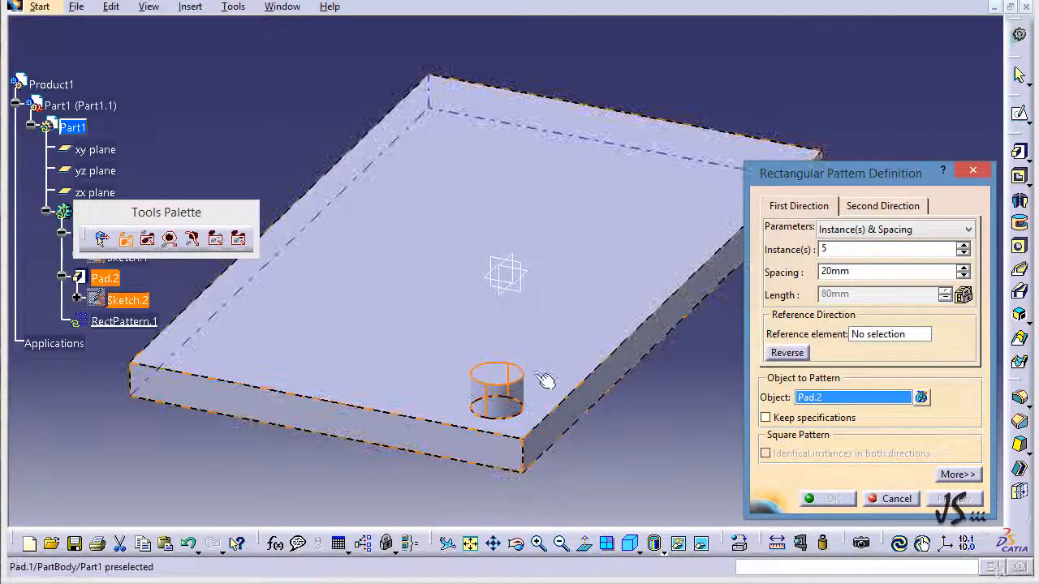
{"action": "double_click", "coordinate": [862, 272]}
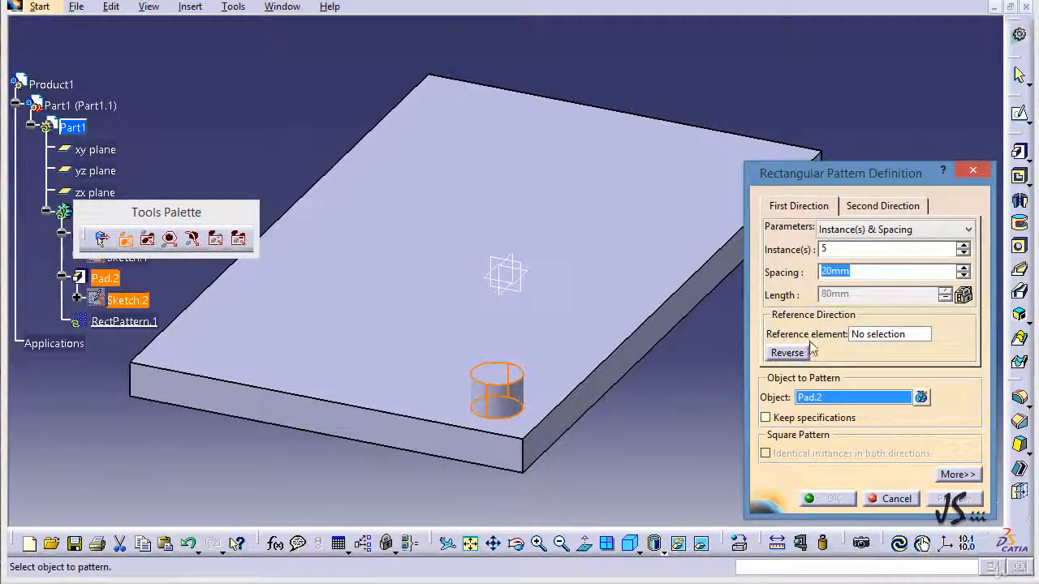
{"action": "left_click", "coordinate": [885, 334]}
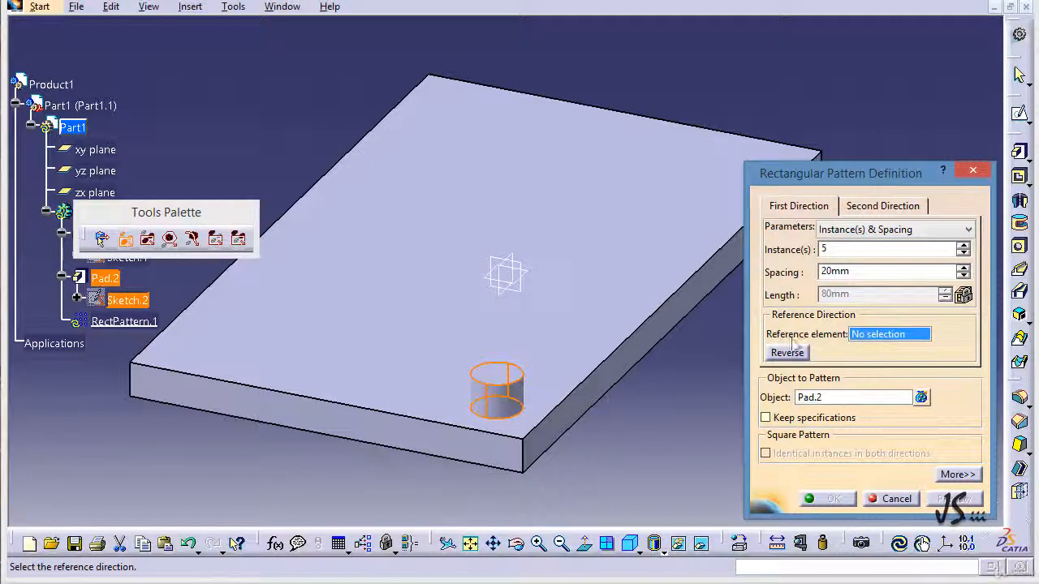
{"action": "left_click", "coordinate": [659, 314]}
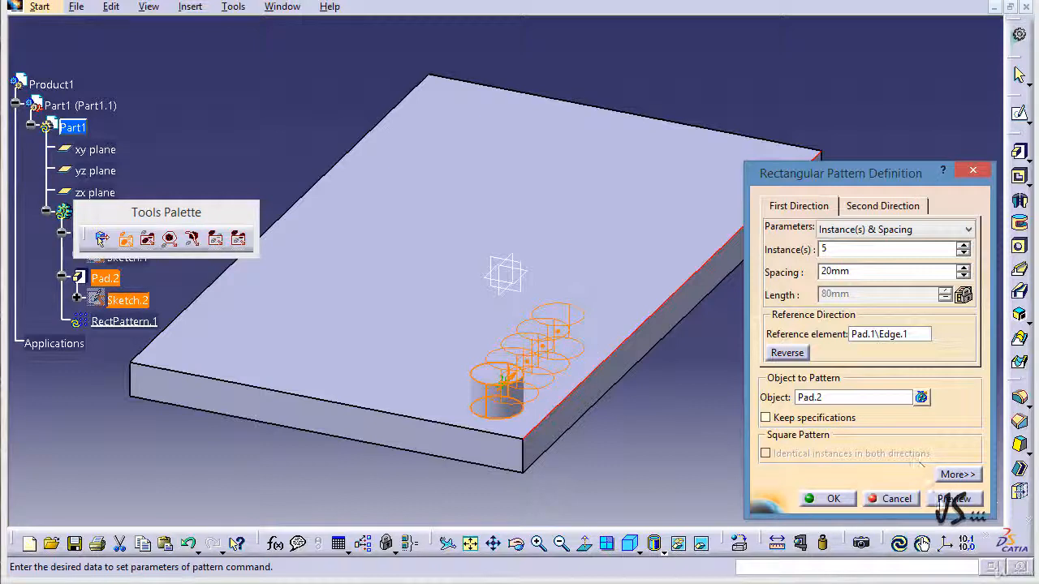
{"action": "left_click", "coordinate": [954, 498]}
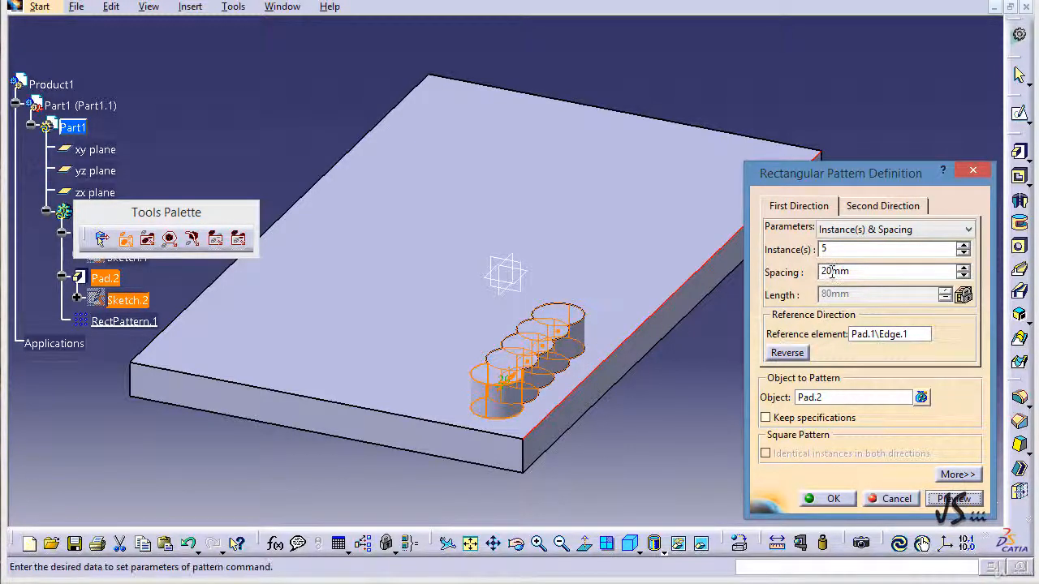
Set the first direction's spacing to 50 mm and its instance count to 7, previewing the pattern.
{"action": "left_click_drag", "start_coordinate": [835, 271], "coordinate": [820, 273]}
{"action": "type", "text": "5"}
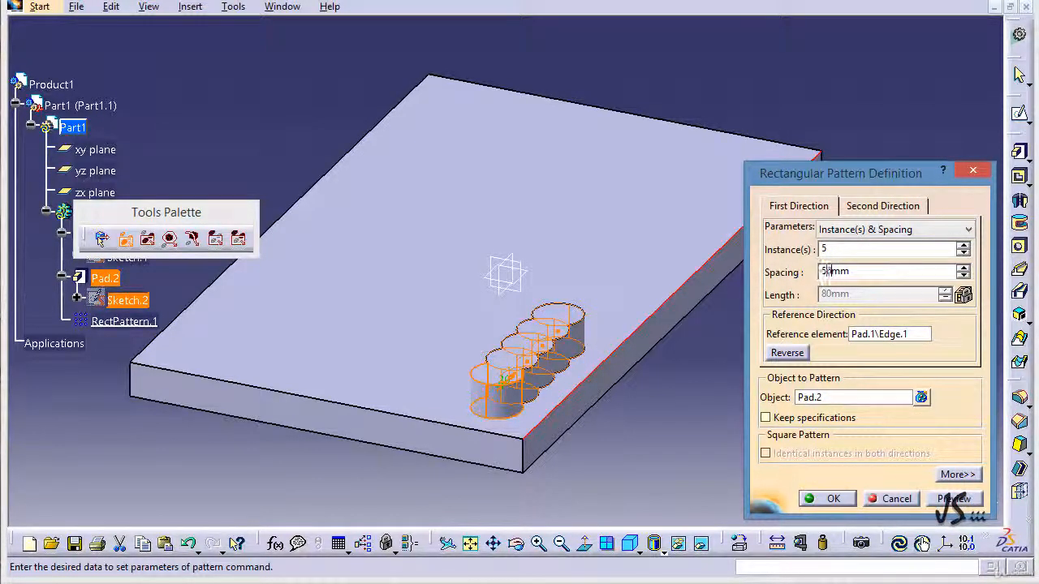
{"action": "type", "text": "0"}
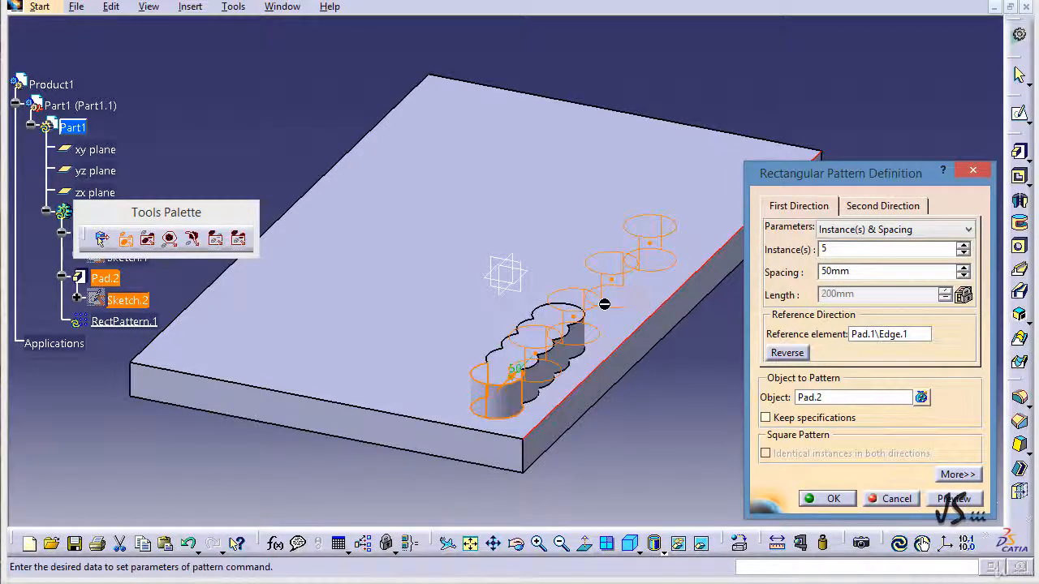
{"action": "left_click", "coordinate": [942, 498]}
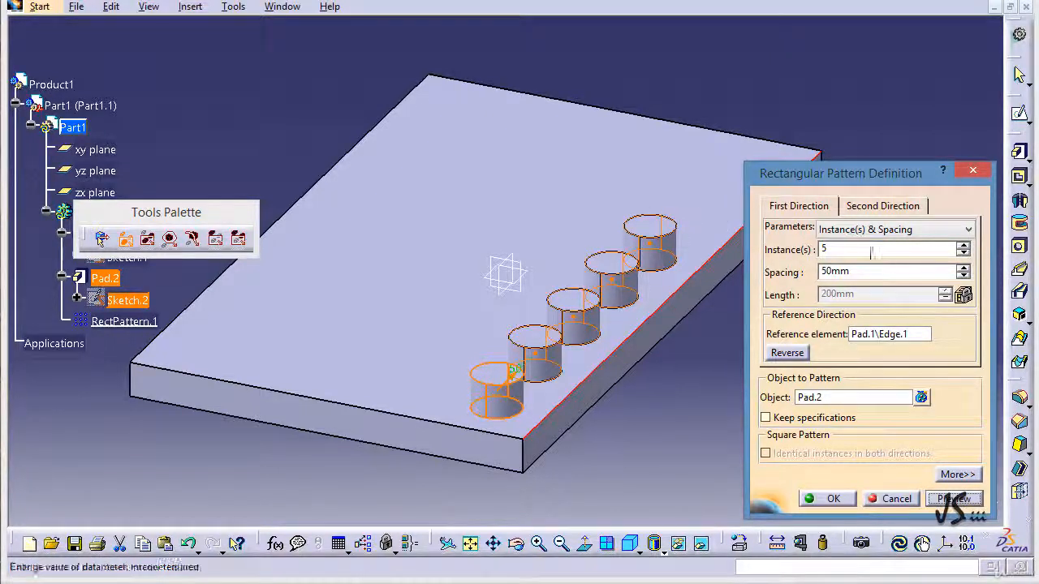
{"action": "left_click", "coordinate": [963, 245]}
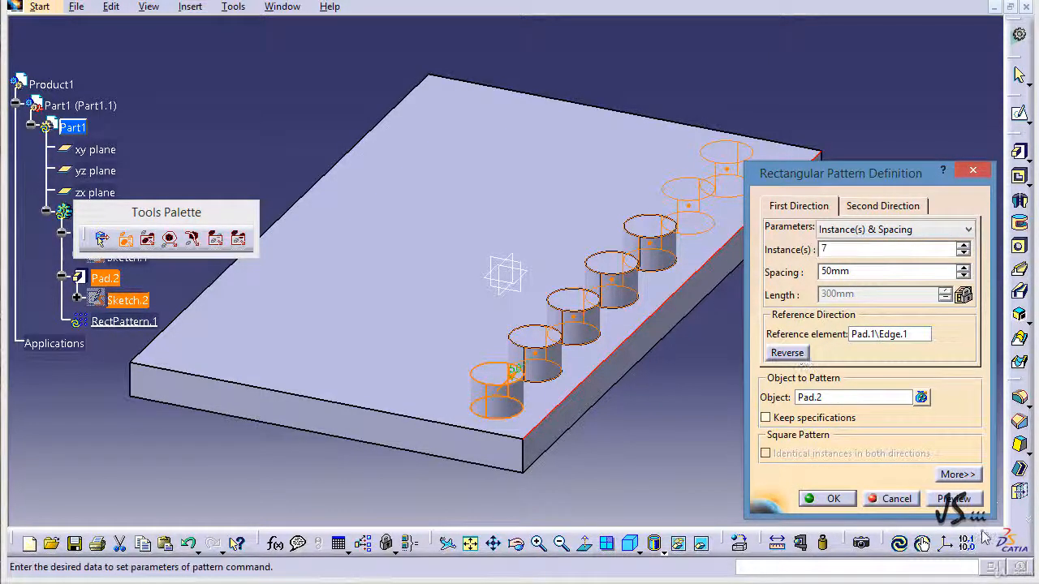
{"action": "left_click", "coordinate": [954, 498]}
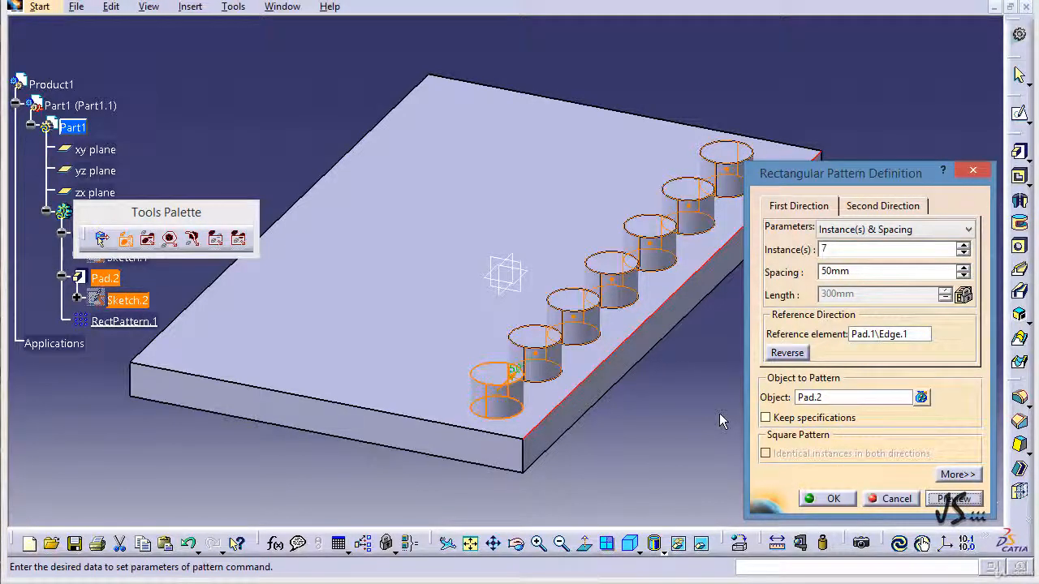
Switch the first direction's parameters to Instance(s) & Length and set the pattern's total length to 310 mm.
{"action": "left_click", "coordinate": [893, 230]}
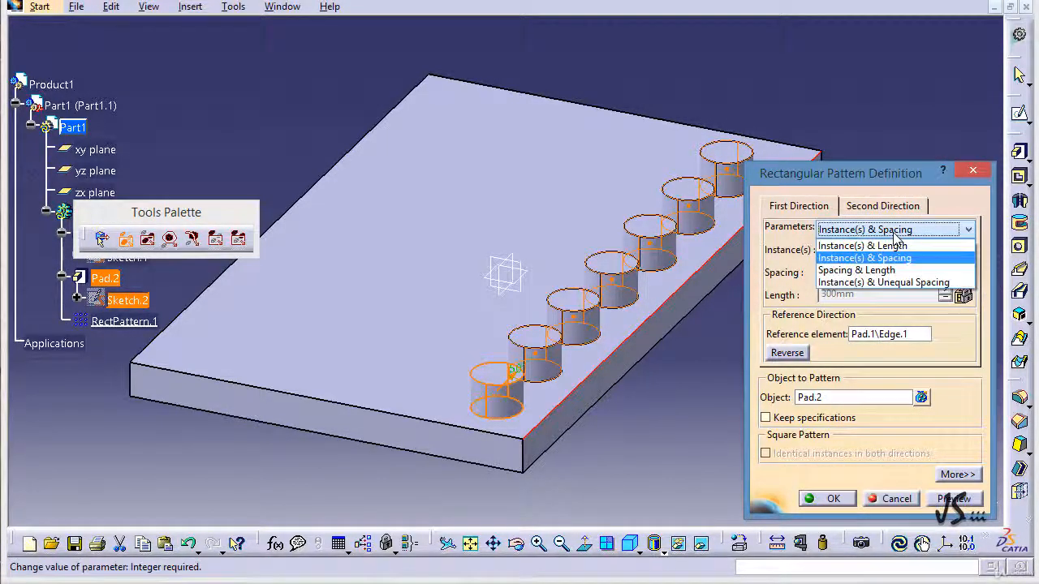
{"action": "left_click", "coordinate": [938, 246]}
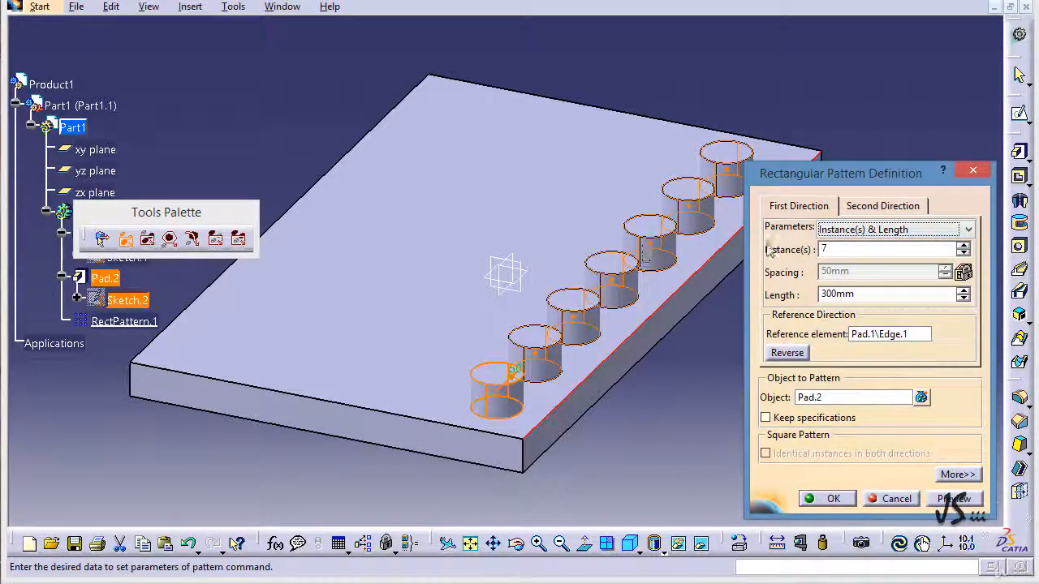
{"action": "double_click", "coordinate": [850, 249]}
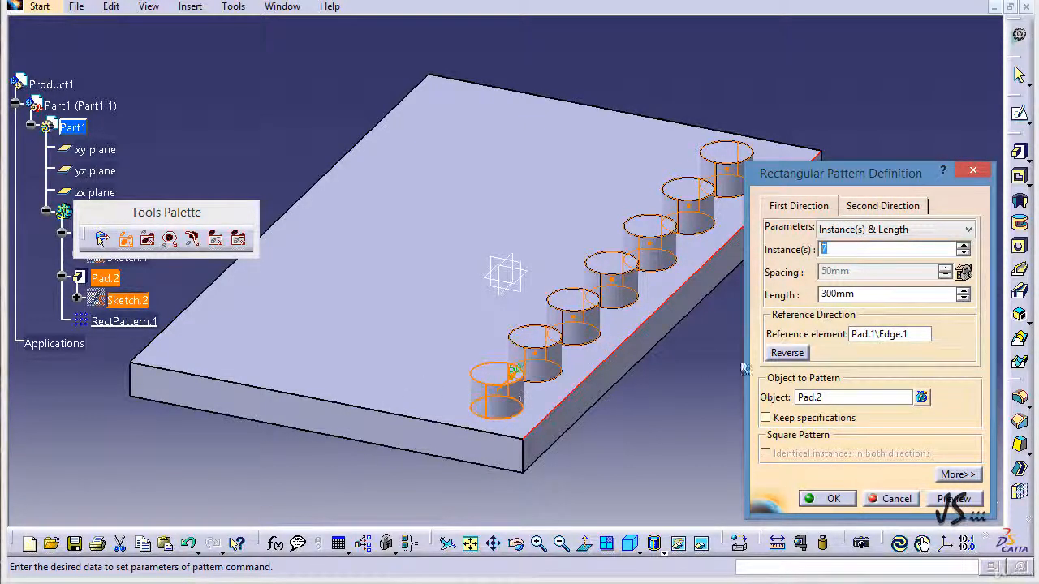
{"action": "double_click", "coordinate": [875, 294]}
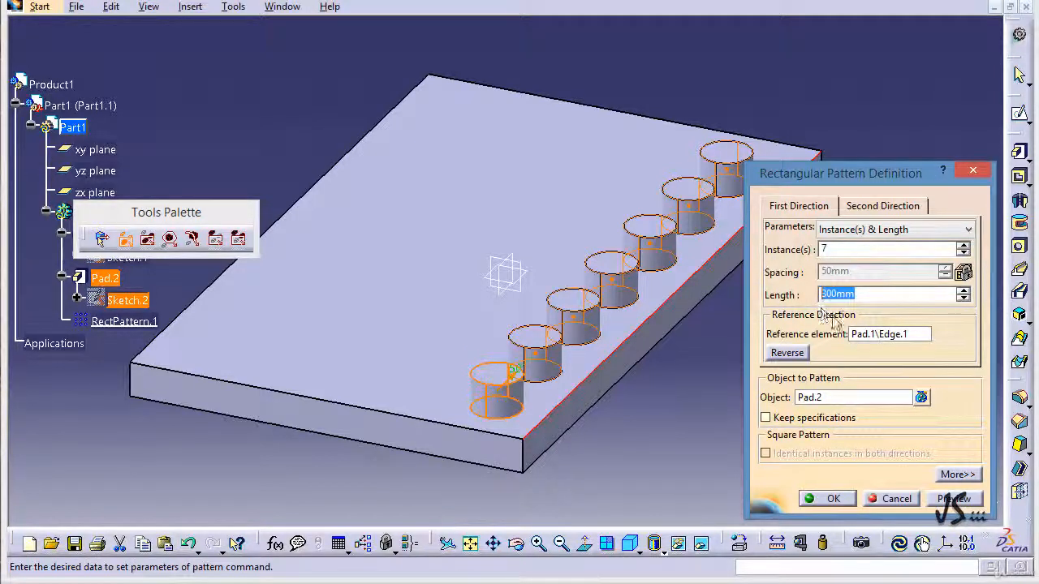
{"action": "type", "text": "310"}
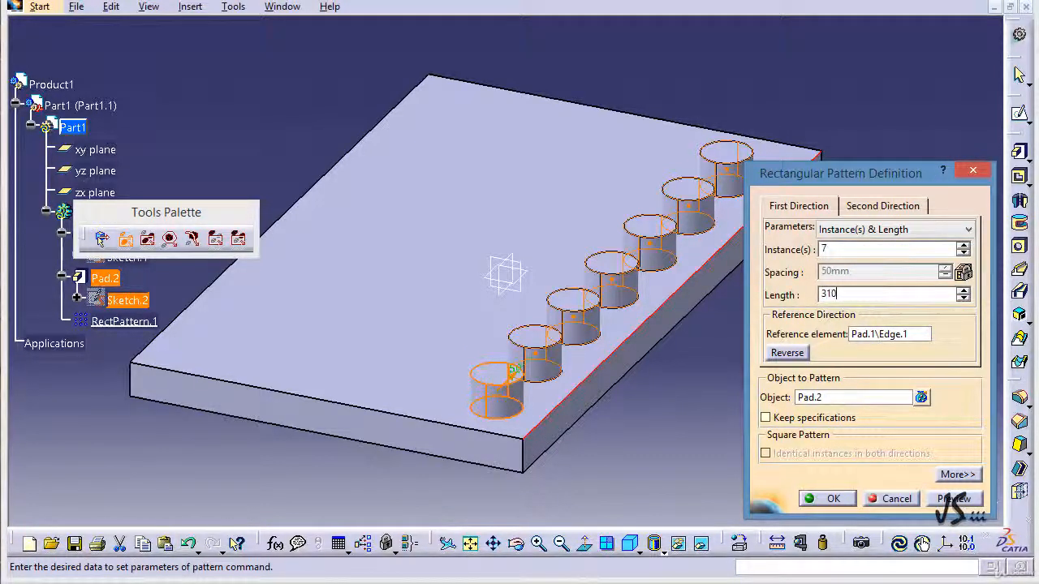
{"action": "left_click", "coordinate": [875, 249]}
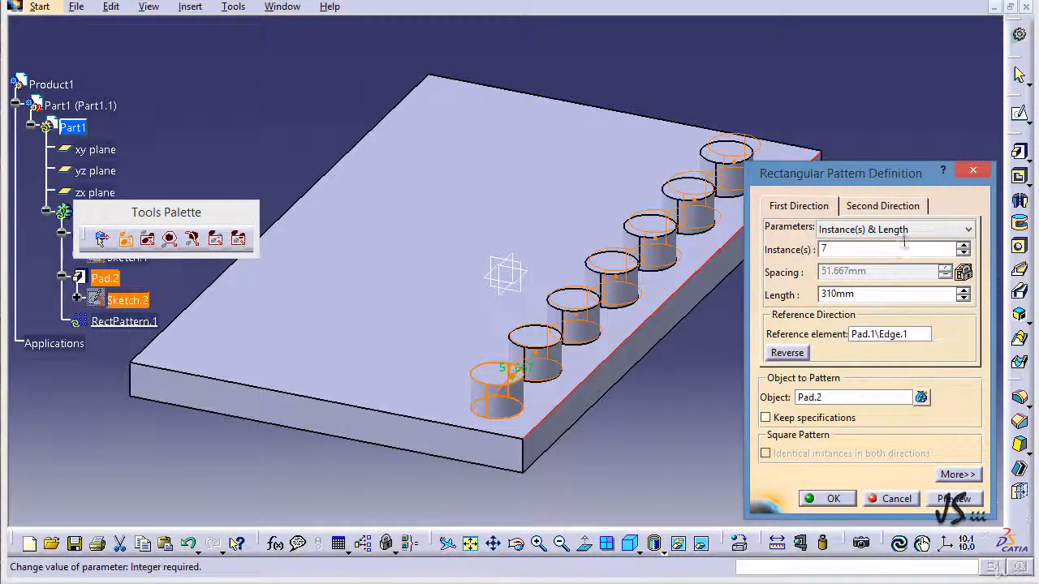
{"action": "double_click", "coordinate": [863, 295]}
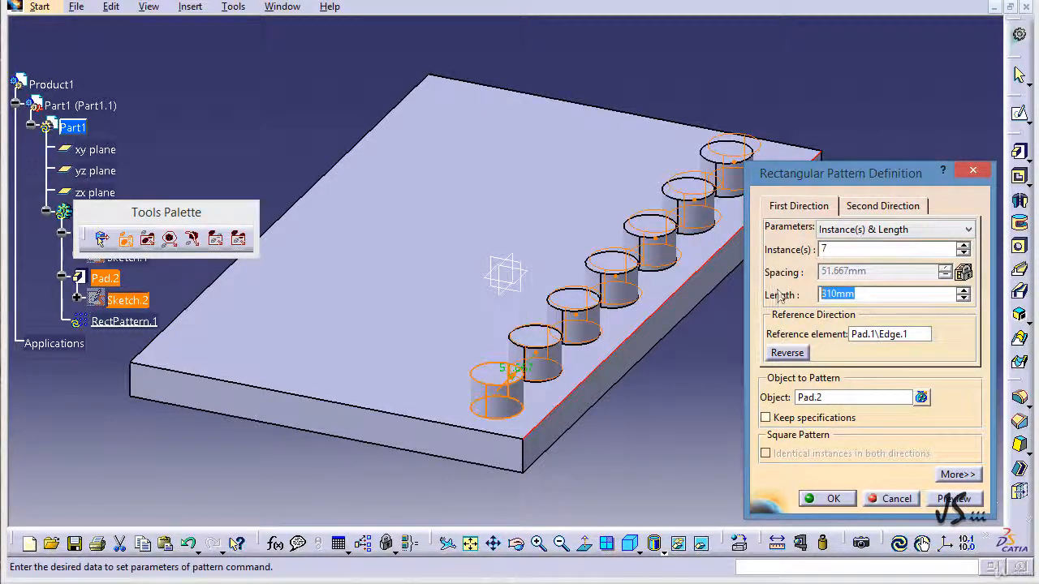
Set the first direction's length to 300 mm and switch its parameters to Spacing & Length with a 40 mm spacing.
{"action": "type", "text": "300"}
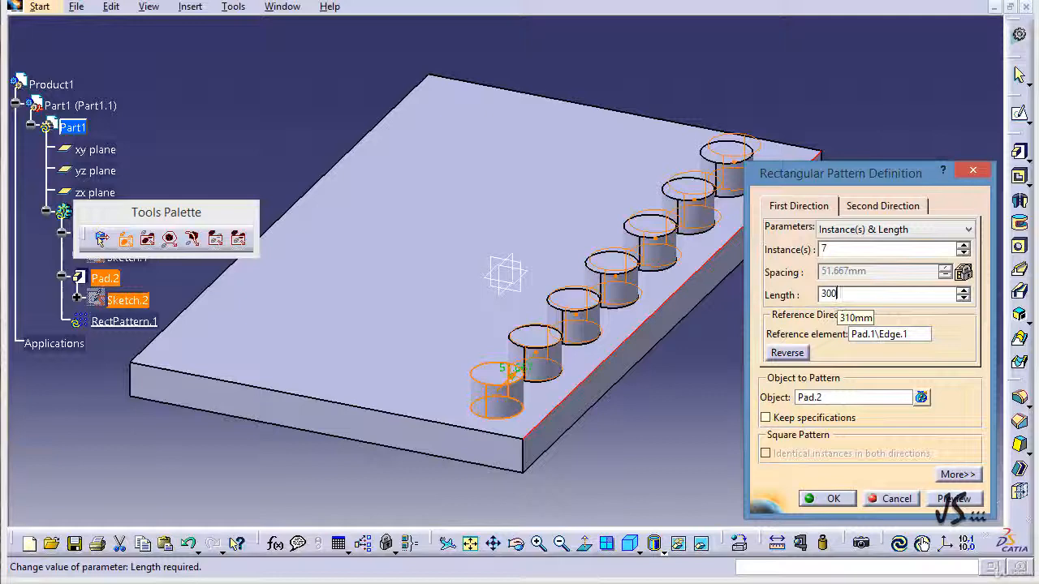
{"action": "left_click", "coordinate": [842, 251]}
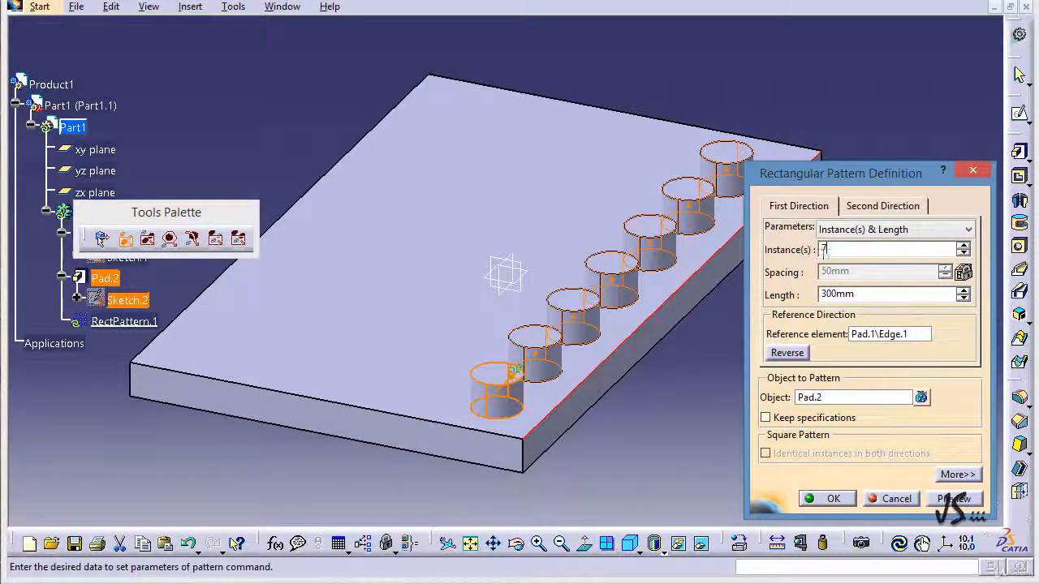
{"action": "left_click", "coordinate": [860, 232]}
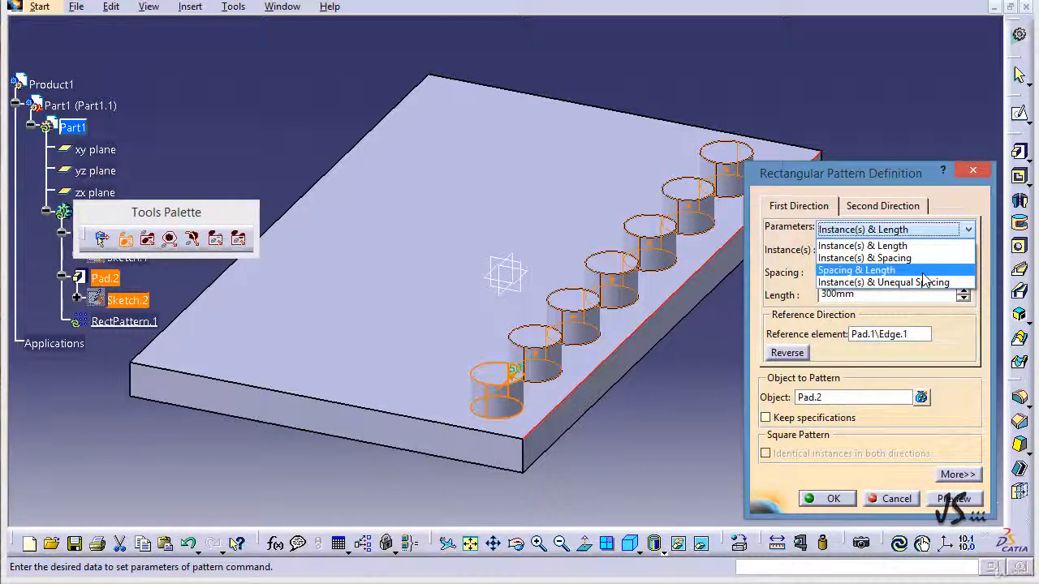
{"action": "left_click", "coordinate": [925, 274]}
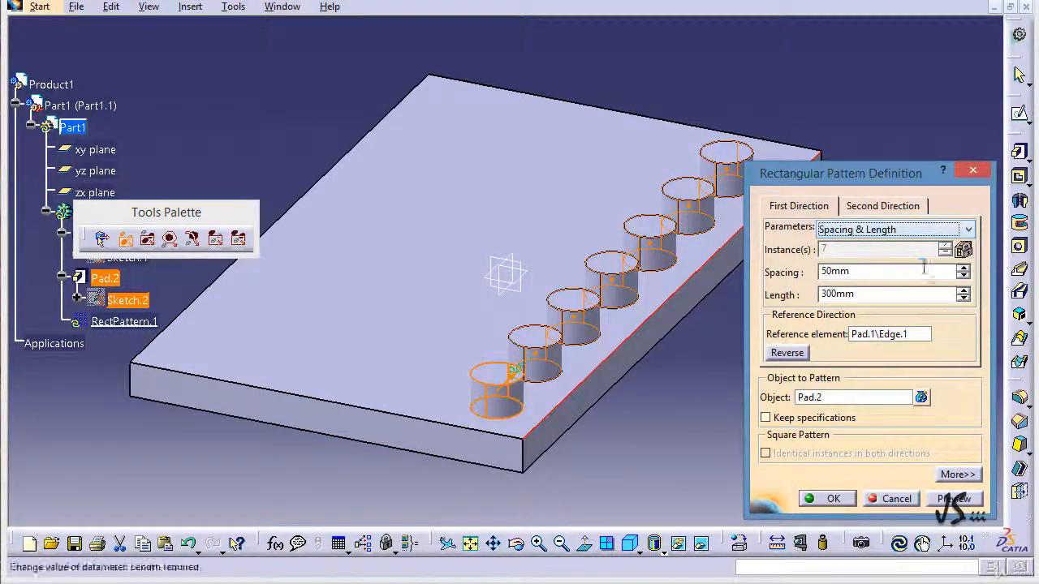
{"action": "double_click", "coordinate": [869, 273]}
{"action": "type", "text": "40"}
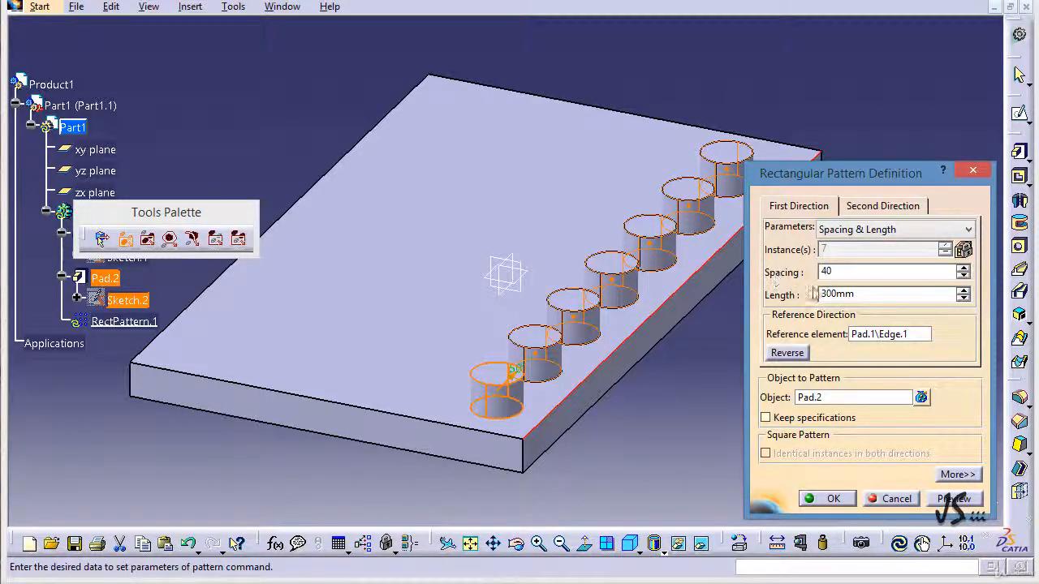
{"action": "left_click", "coordinate": [865, 295]}
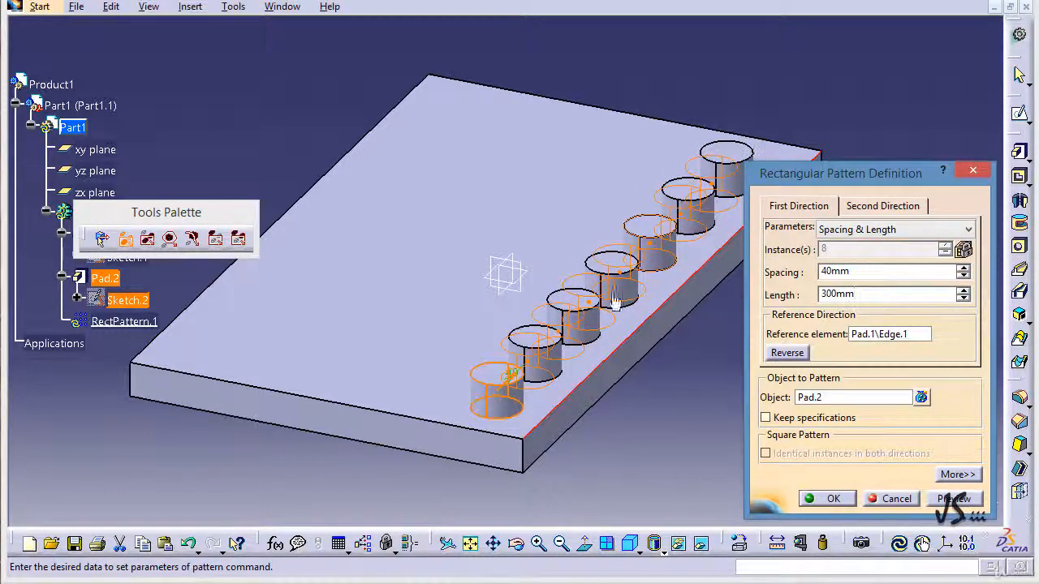
Try Instance(s) & Unequal Spacing, switch the first direction to Instance(s) & Spacing with a 50 mm spacing, and preview the pattern.
{"action": "left_click", "coordinate": [893, 230]}
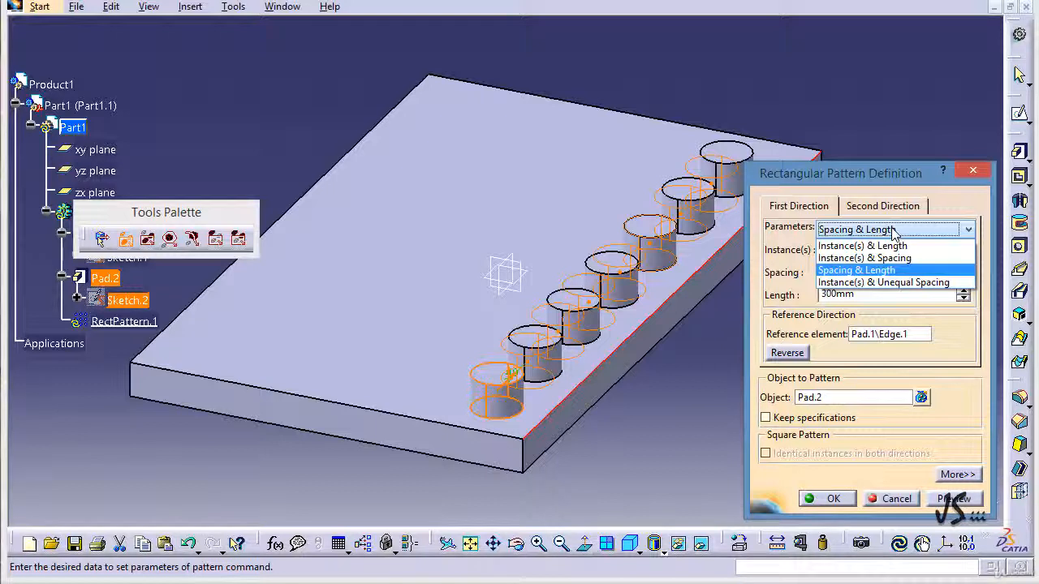
{"action": "left_click", "coordinate": [925, 283]}
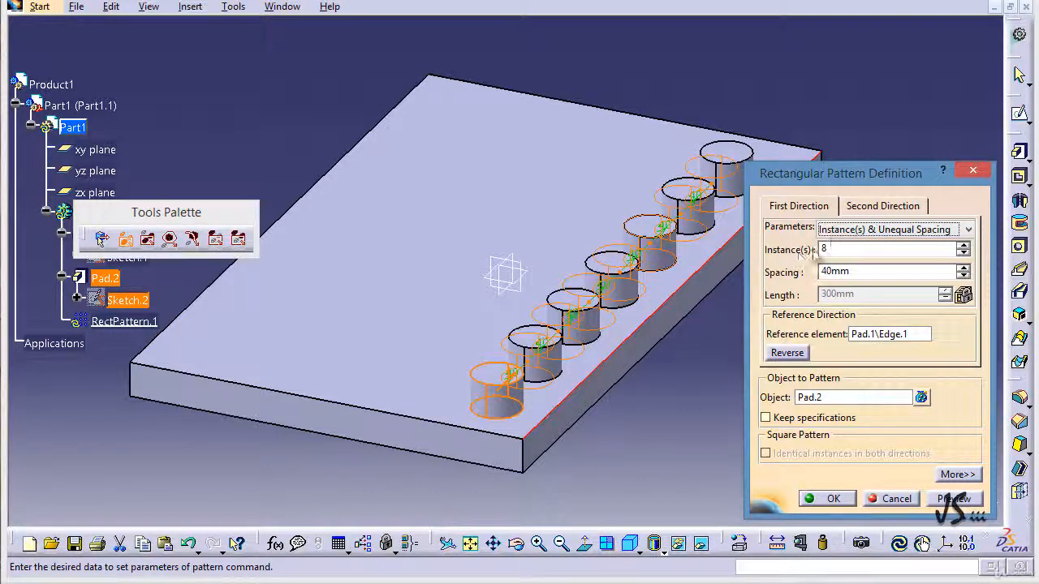
{"action": "left_click", "coordinate": [839, 234]}
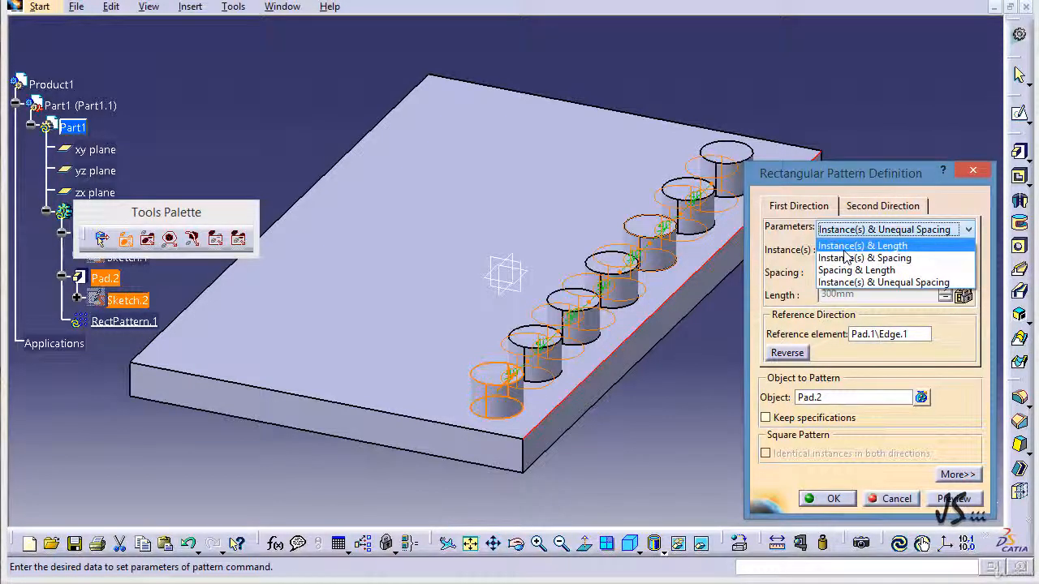
{"action": "left_click", "coordinate": [849, 258]}
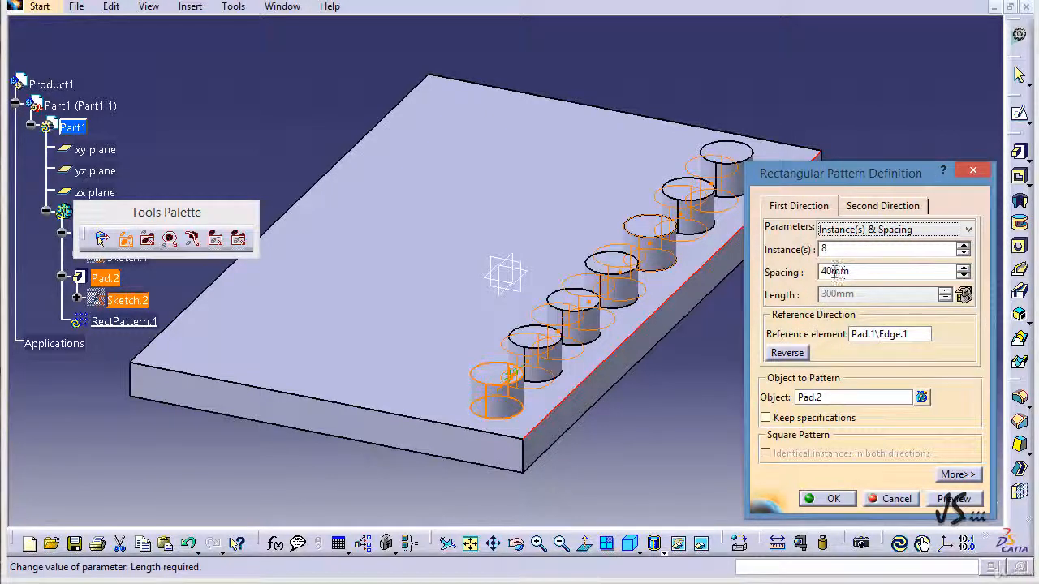
{"action": "left_click_drag", "start_coordinate": [828, 272], "coordinate": [811, 288]}
{"action": "type", "text": "5"}
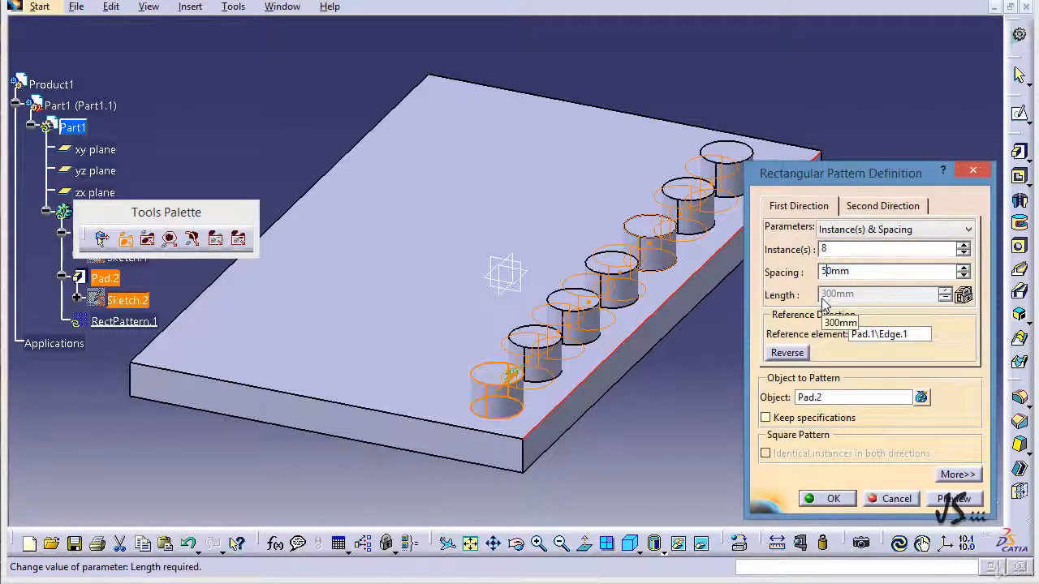
{"action": "left_click", "coordinate": [874, 249]}
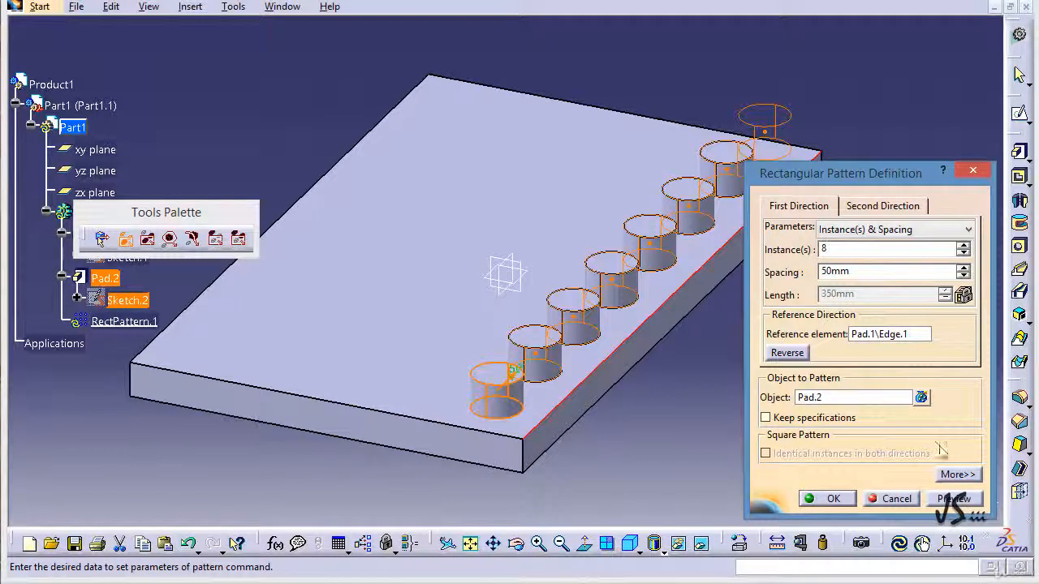
{"action": "left_click", "coordinate": [954, 500]}
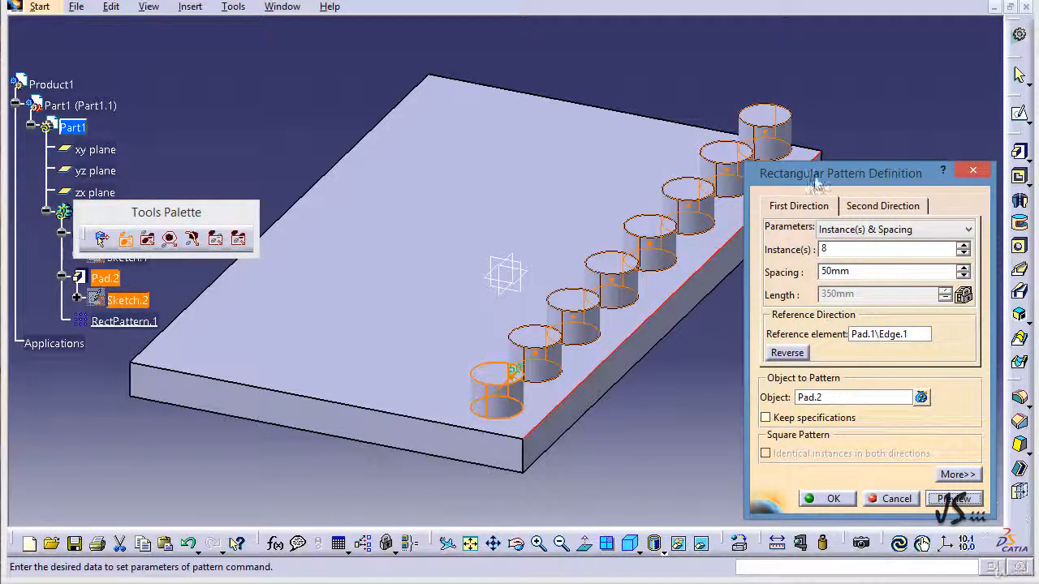
Define the pattern's second direction by Instance(s) & Spacing with 4 instances and a 40 mm spacing.
{"action": "left_click_drag", "start_coordinate": [818, 178], "coordinate": [827, 180]}
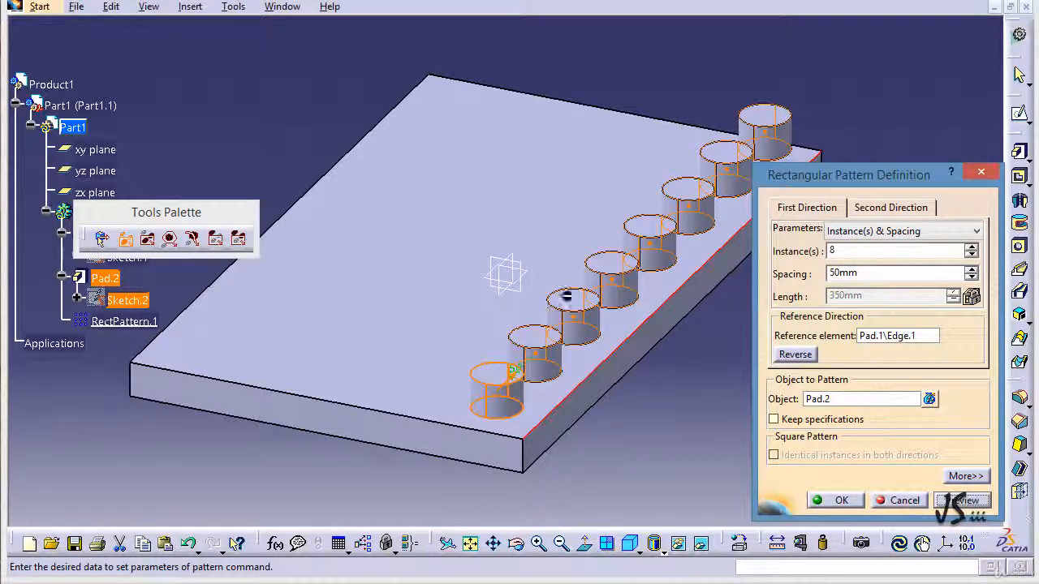
{"action": "left_click", "coordinate": [870, 211]}
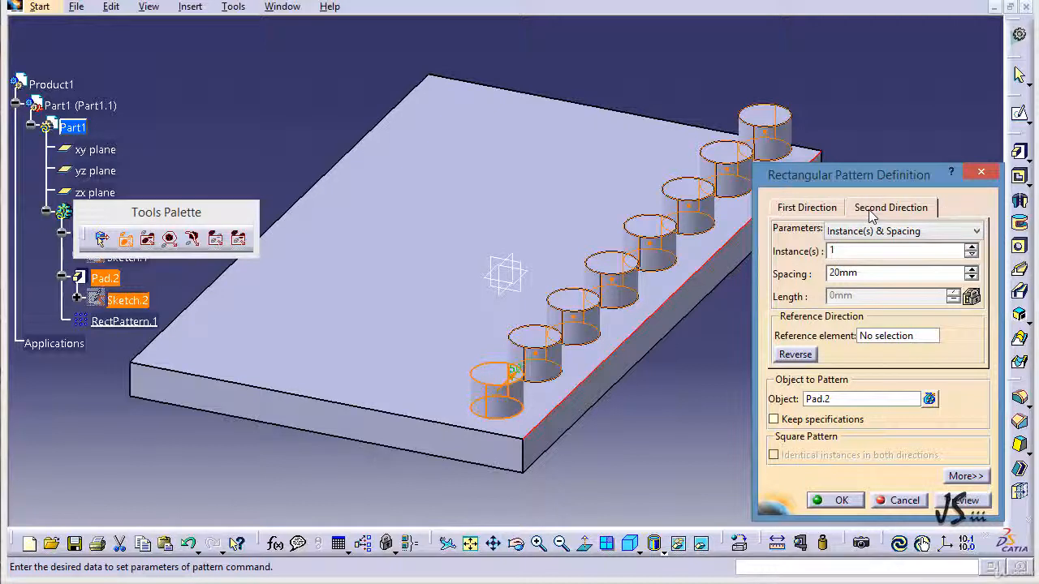
{"action": "left_click", "coordinate": [873, 232]}
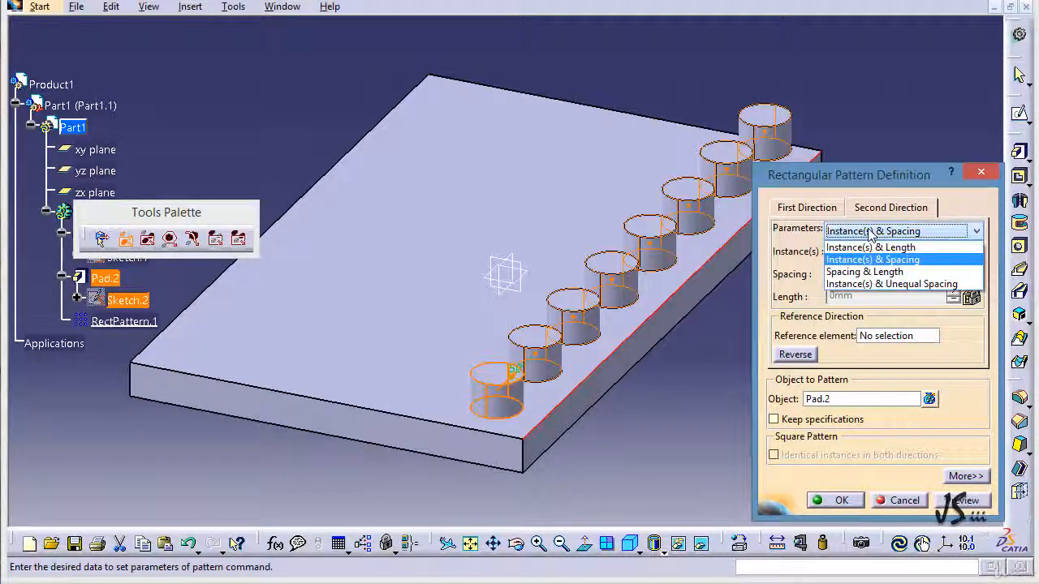
{"action": "left_click", "coordinate": [800, 235]}
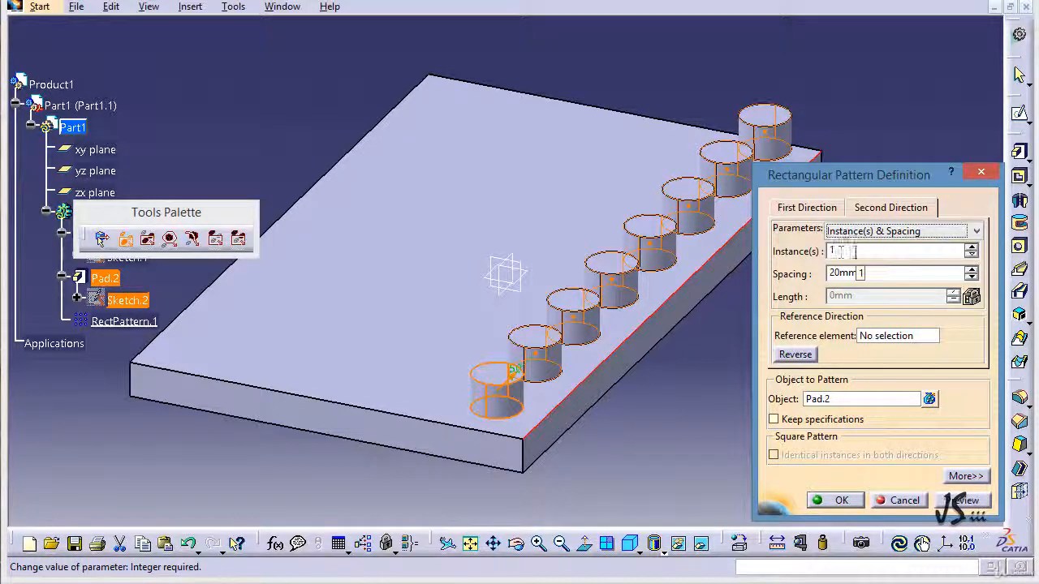
{"action": "left_click", "coordinate": [971, 247]}
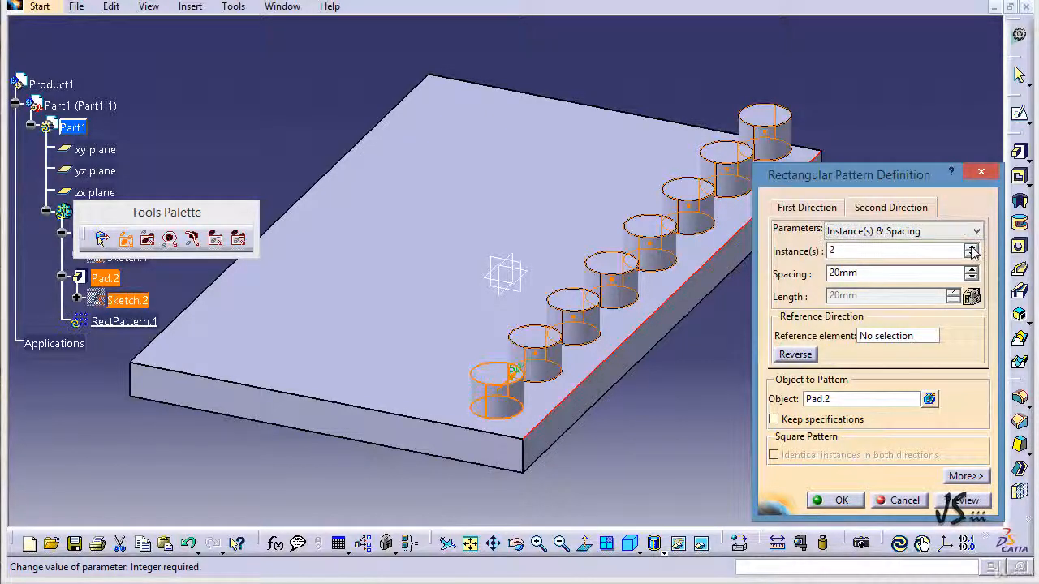
{"action": "left_click", "coordinate": [972, 248]}
{"action": "double_click", "coordinate": [887, 273]}
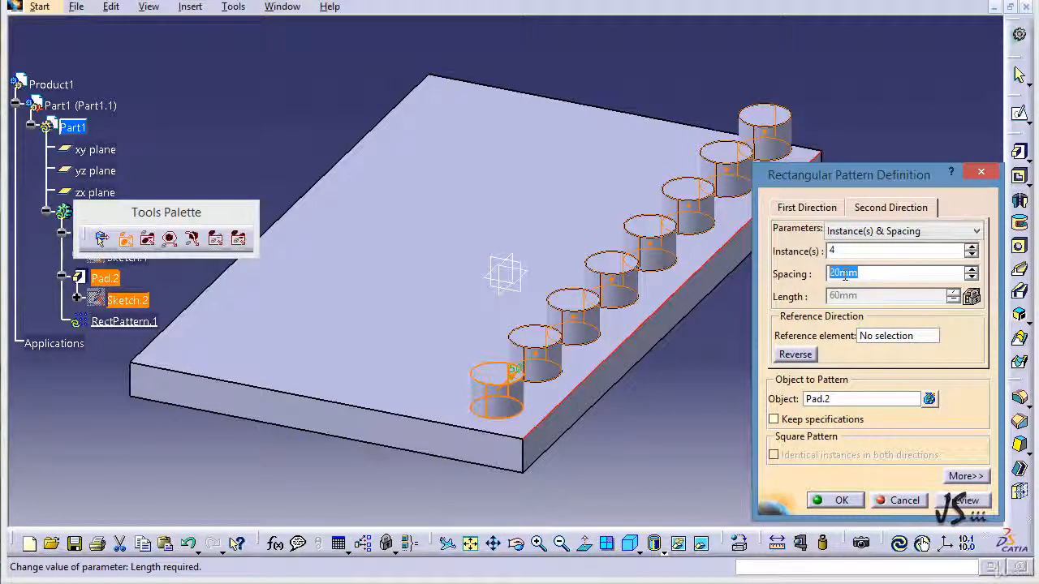
{"action": "type", "text": "40"}
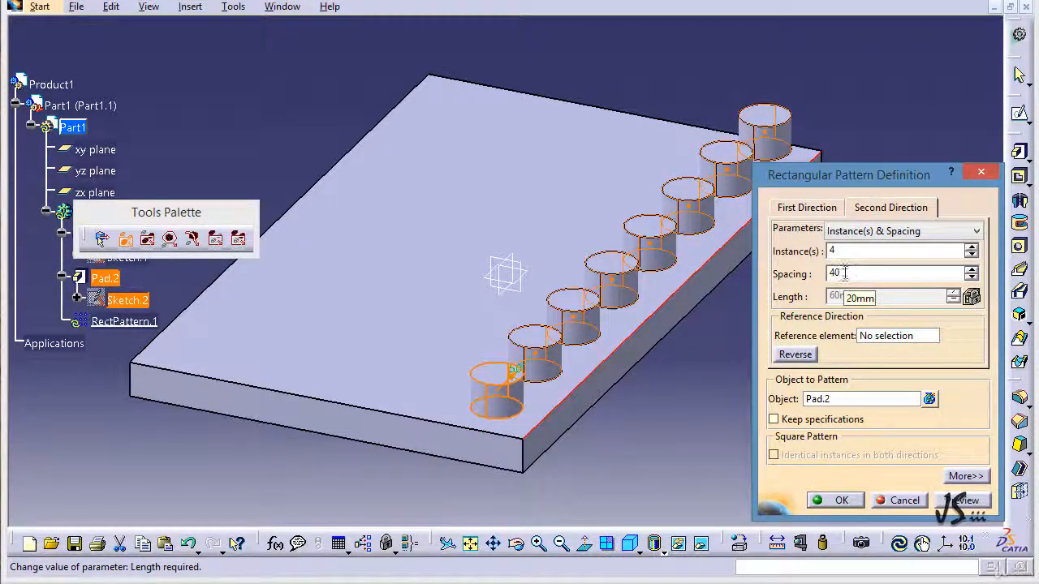
{"action": "key", "text": "Tab"}
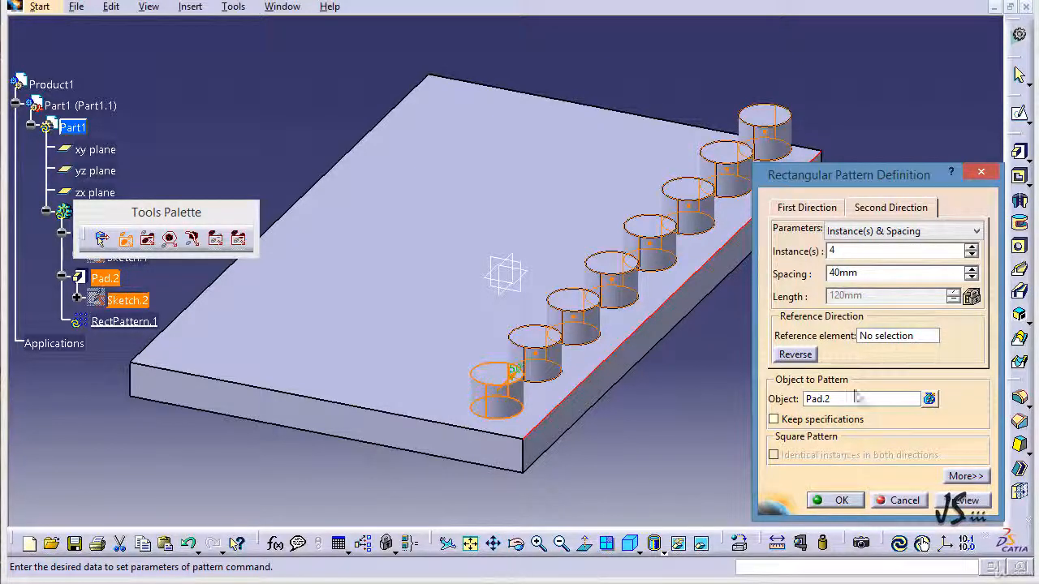
Use the plate's front top edge as the second direction's reference and reverse it so the rows run across the plate.
{"action": "left_click", "coordinate": [892, 336]}
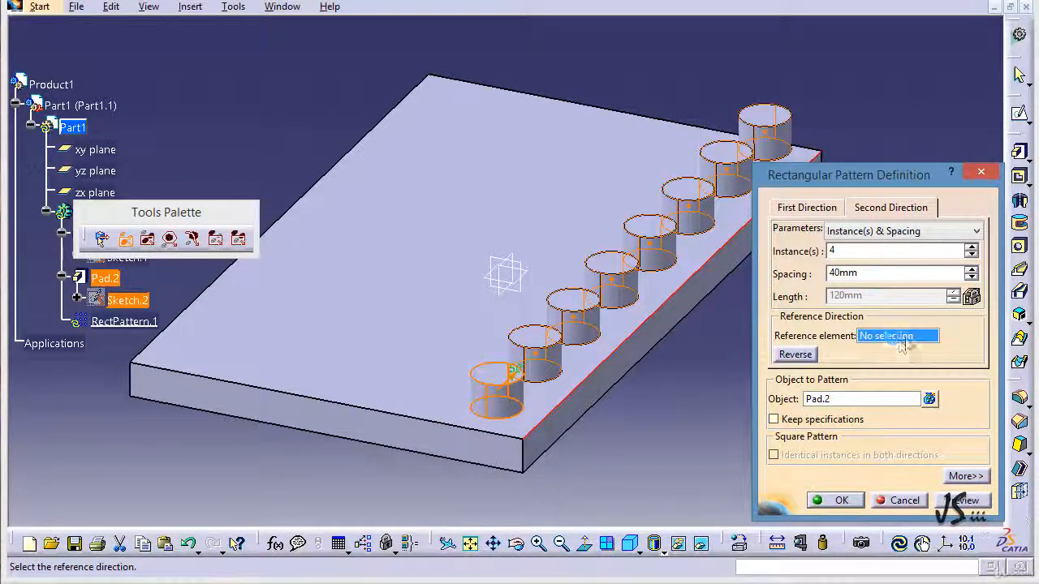
{"action": "left_click", "coordinate": [364, 412]}
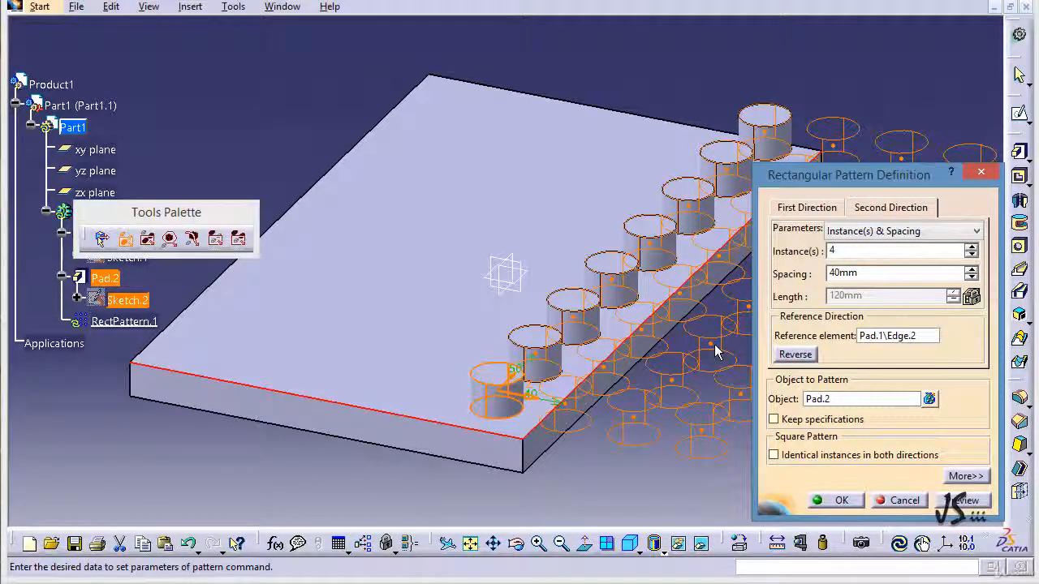
{"action": "left_click", "coordinate": [786, 357]}
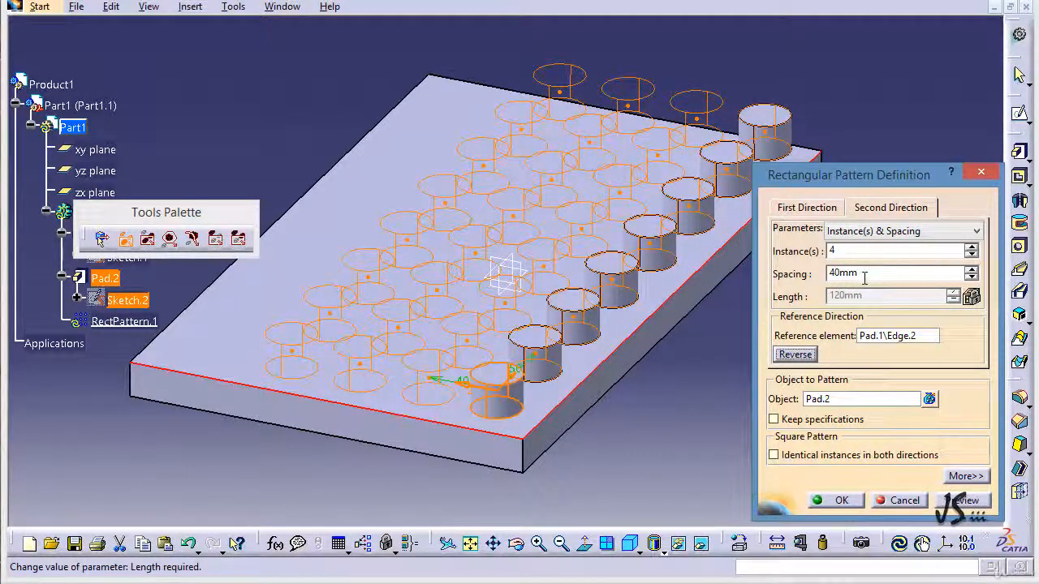
Set the second direction's spacing to 50 mm and preview the pattern.
{"action": "left_click_drag", "start_coordinate": [865, 276], "coordinate": [805, 278]}
{"action": "type", "text": "50"}
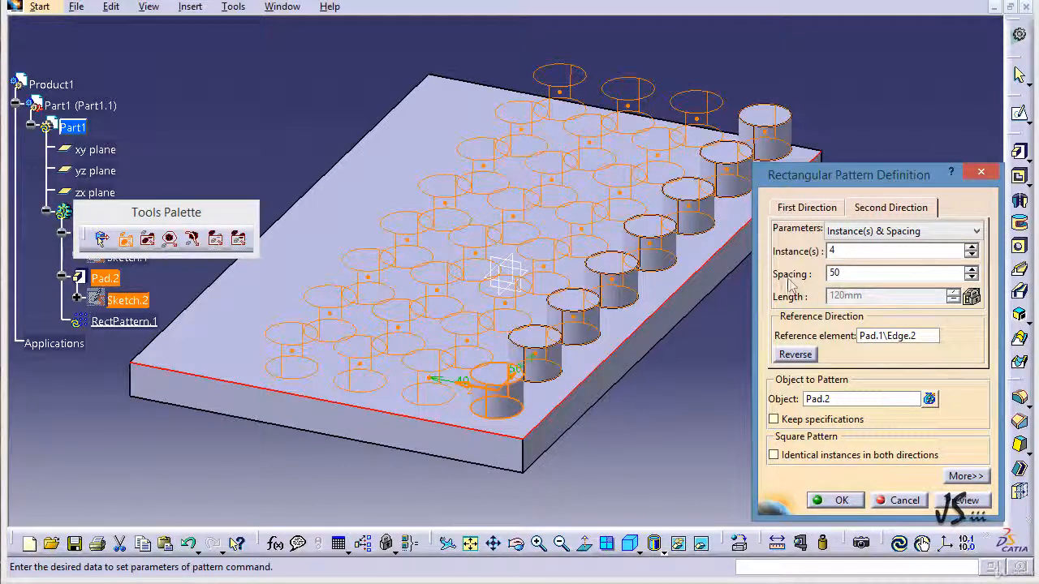
{"action": "key", "text": "shift+Tab"}
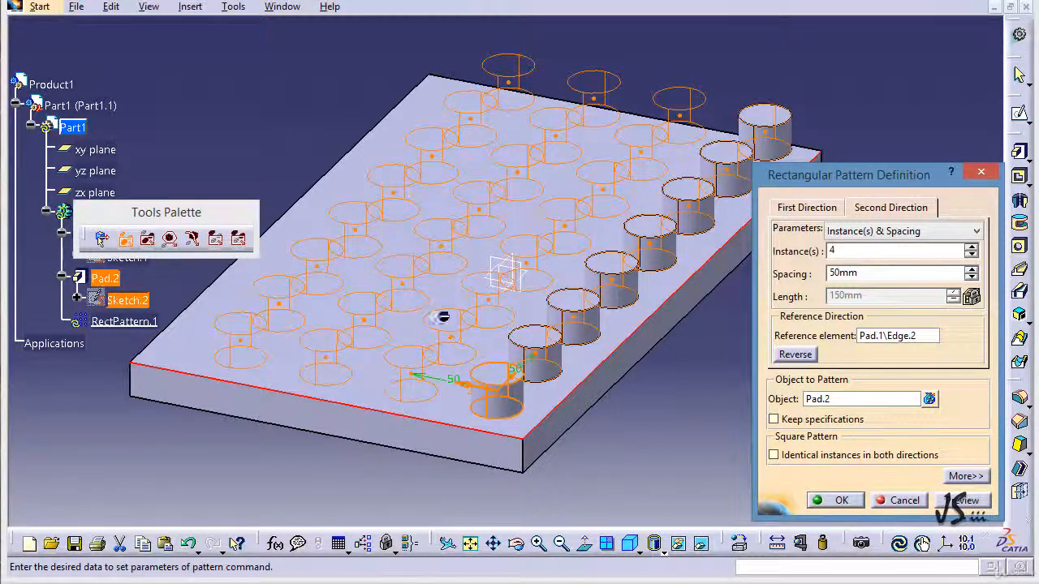
{"action": "left_click", "coordinate": [946, 501]}
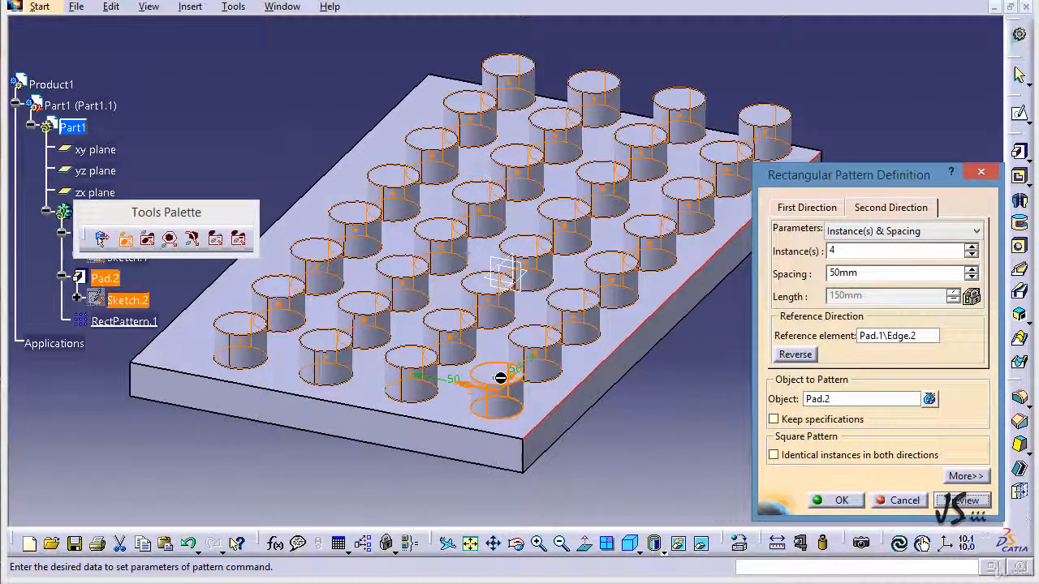
Expand the additional pattern options, keep the object's row in direction 2 at 1, and confirm the rectangular pattern.
{"action": "left_click_drag", "start_coordinate": [889, 186], "coordinate": [728, 186]}
{"action": "left_click", "coordinate": [804, 476]}
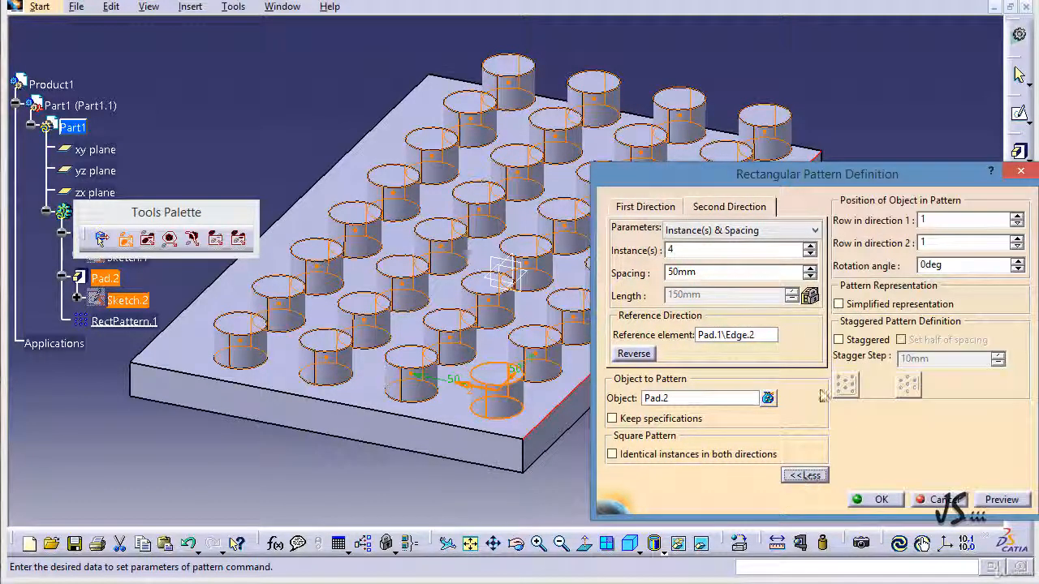
{"action": "left_click_drag", "start_coordinate": [835, 176], "coordinate": [785, 177]}
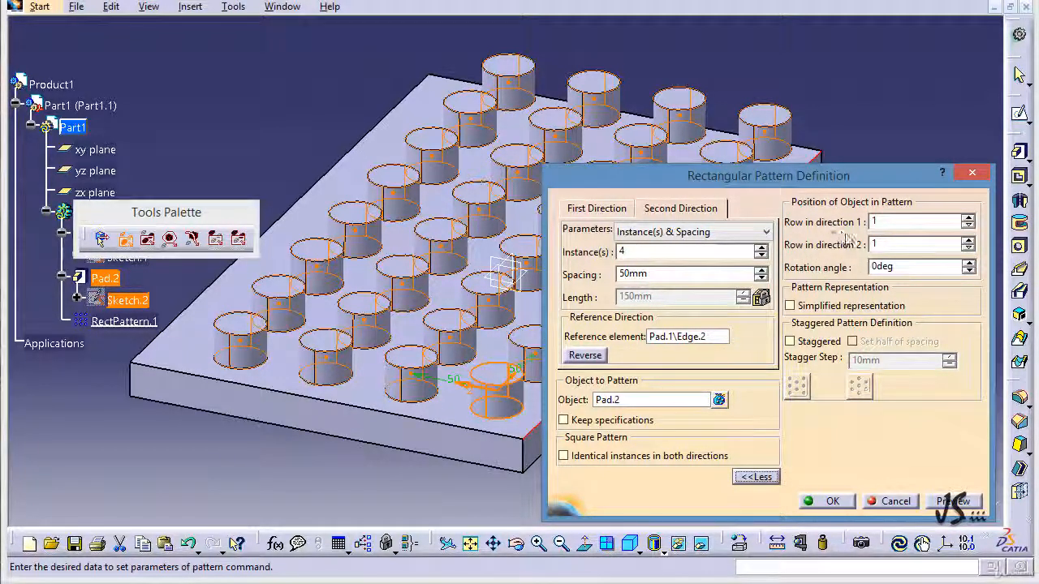
{"action": "left_click", "coordinate": [873, 243]}
{"action": "type", "text": "1"}
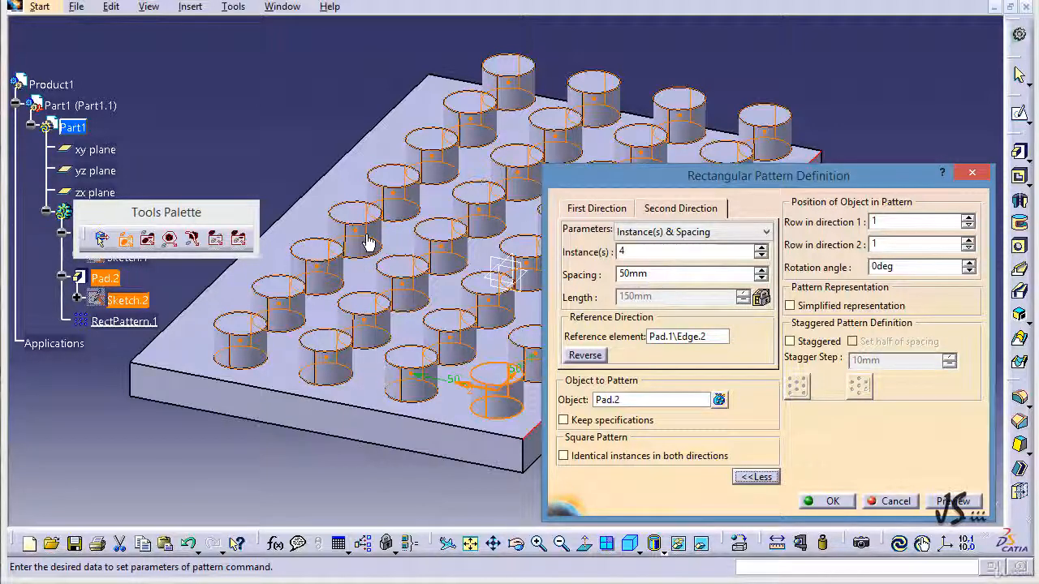
{"action": "left_click", "coordinate": [832, 502]}
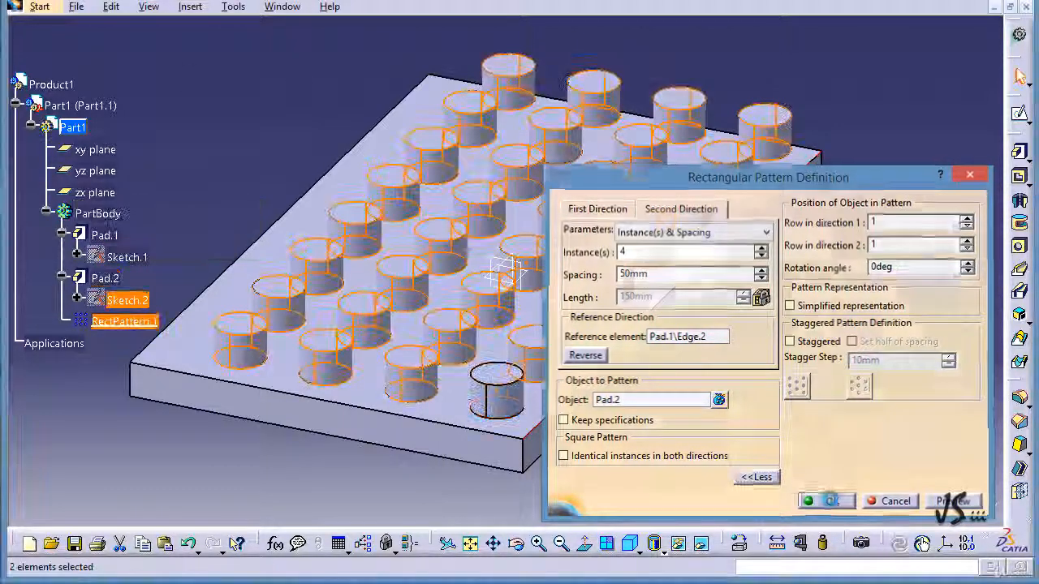